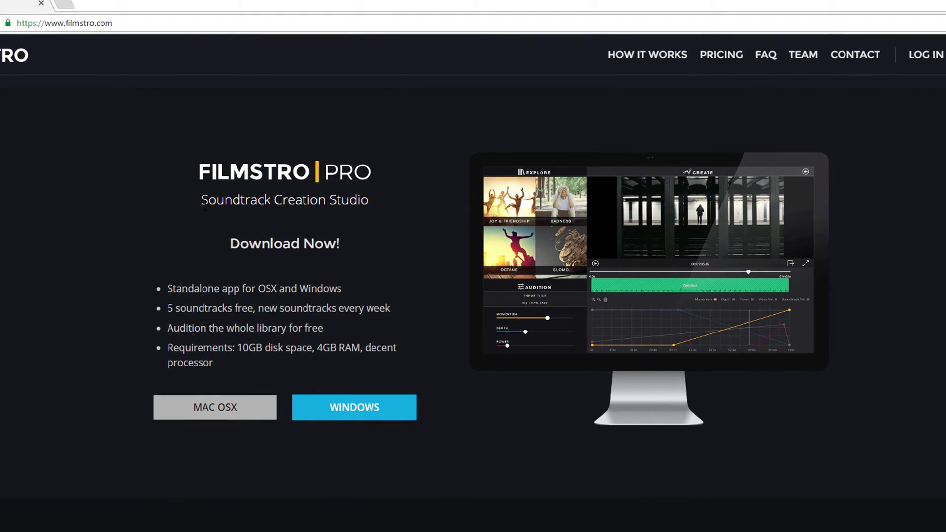
# Scroll the filmstro.com home page to the Filmstro Pro download and Filmstro Panel sections
pyautogui.scroll(3, 270, 213)
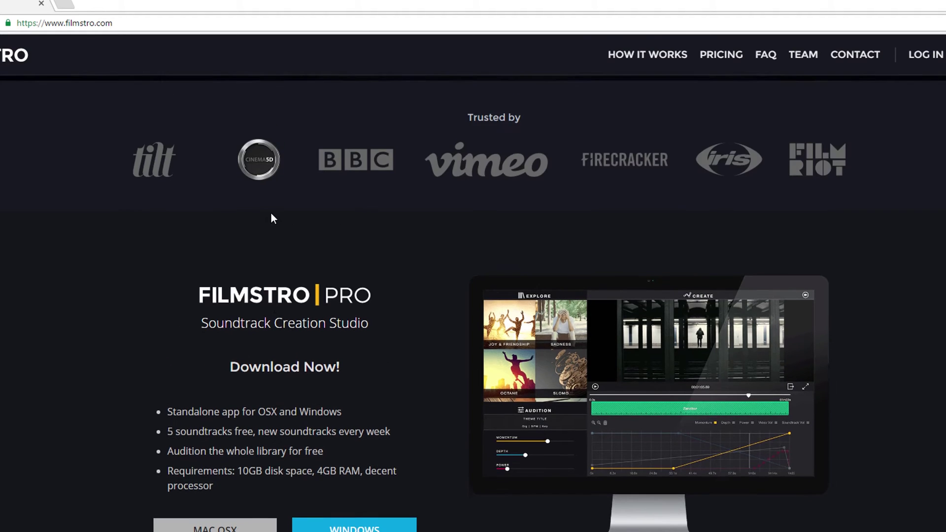
pyautogui.scroll(5, 270, 212)
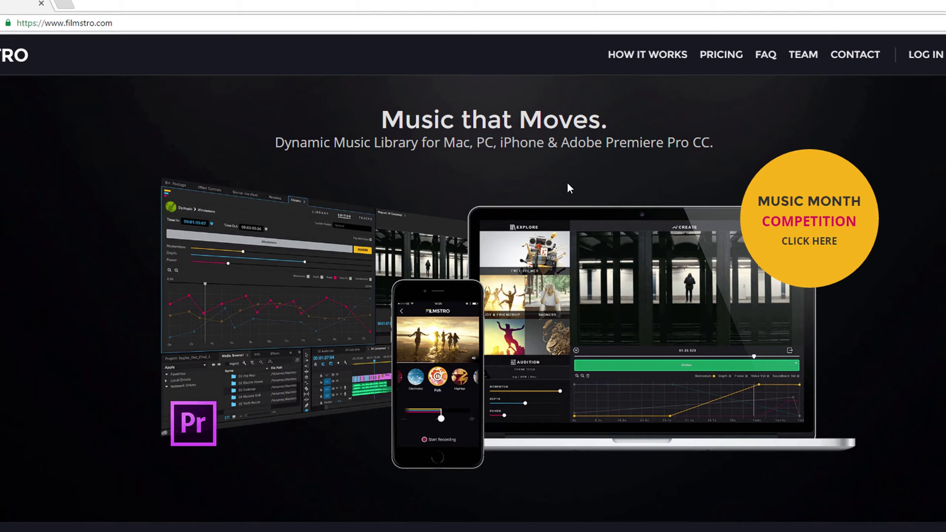
pyautogui.scroll(-5, 560, 186)
pyautogui.scroll(-5, 411, 228)
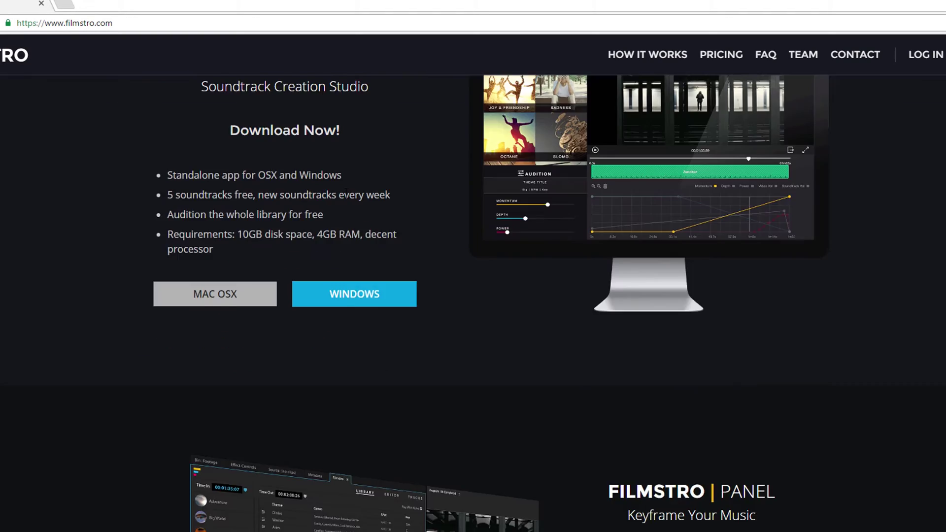
pyautogui.scroll(3, 222, 189)
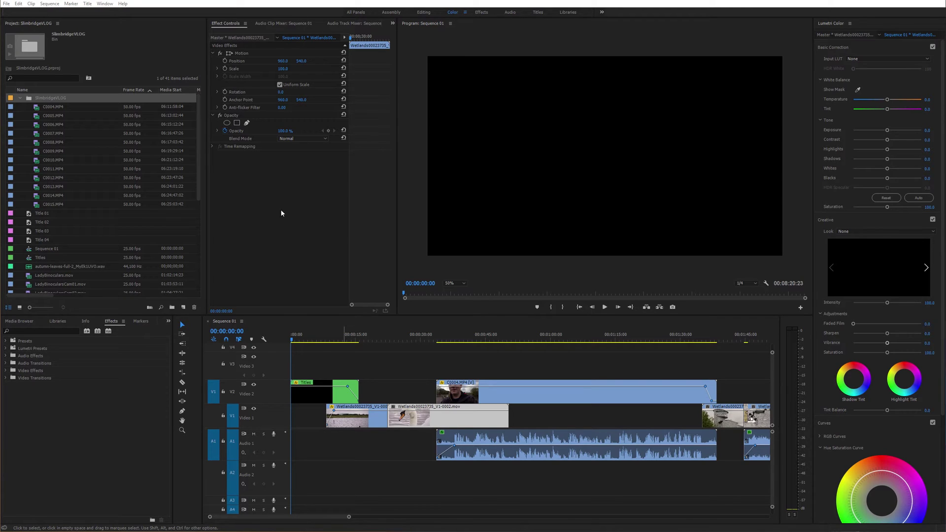
# Scrub through the sequence clips and park at 00:00:10:19 on the 'Finding Time to Shoot' title
pyautogui.click(445, 341)
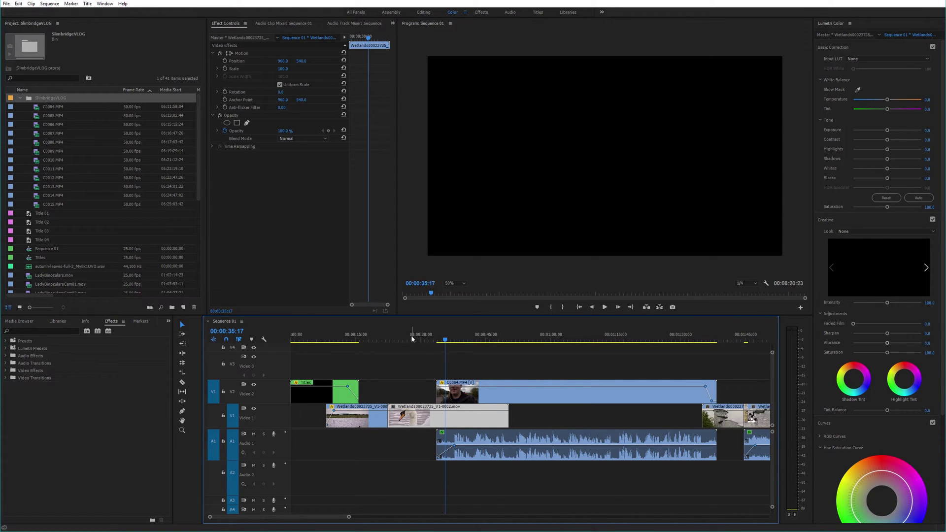
pyautogui.moveTo(412, 339); pyautogui.dragTo(338, 339)
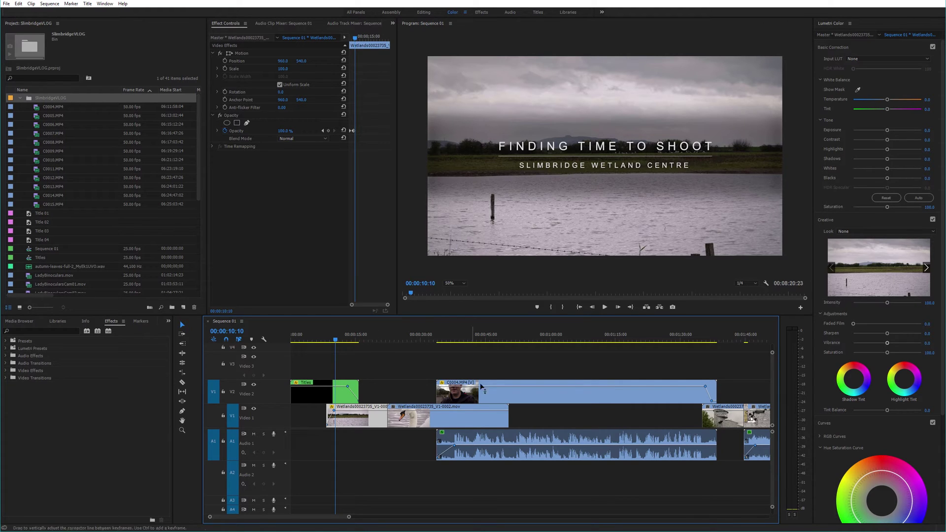
pyautogui.click(475, 340)
pyautogui.moveTo(554, 344); pyautogui.dragTo(626, 341)
pyautogui.click(399, 338)
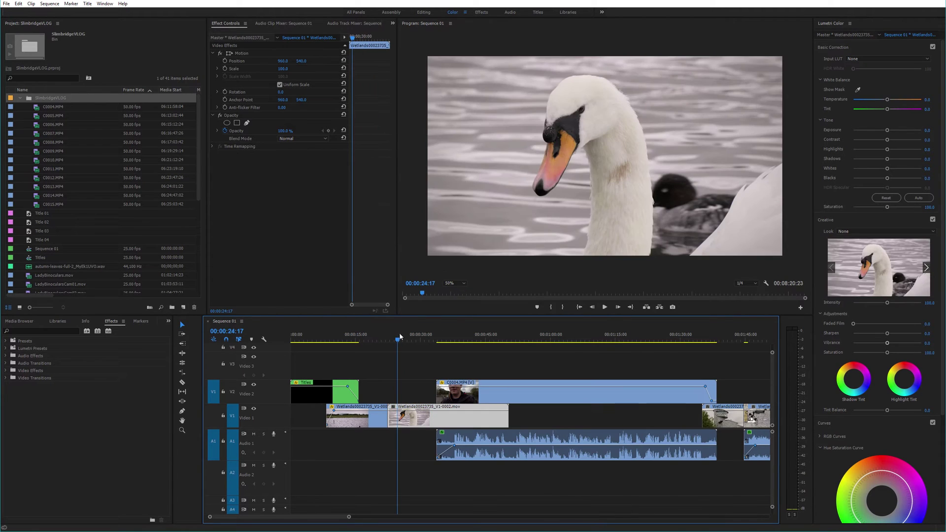
pyautogui.click(359, 339)
pyautogui.moveTo(338, 338); pyautogui.dragTo(337, 339)
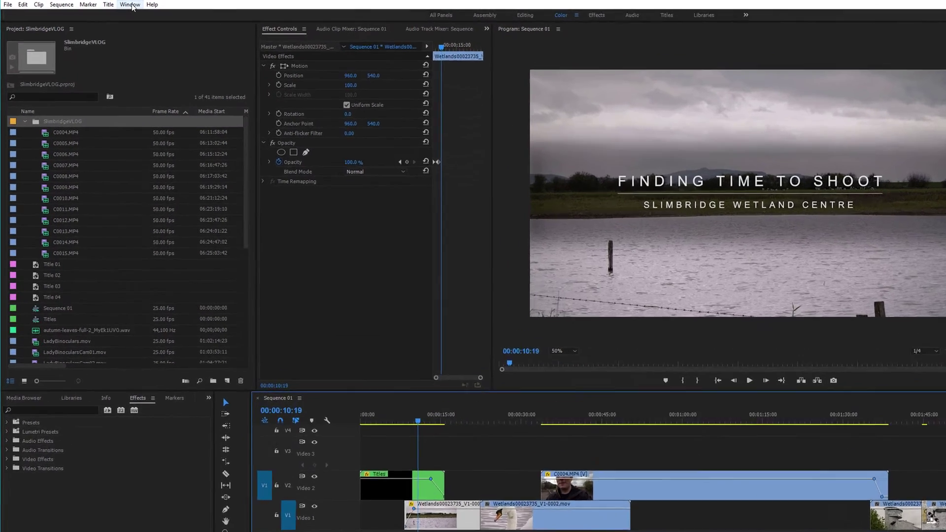
# Launch the Filmstro Dev extension from Window > Extensions
pyautogui.click(105, 4)
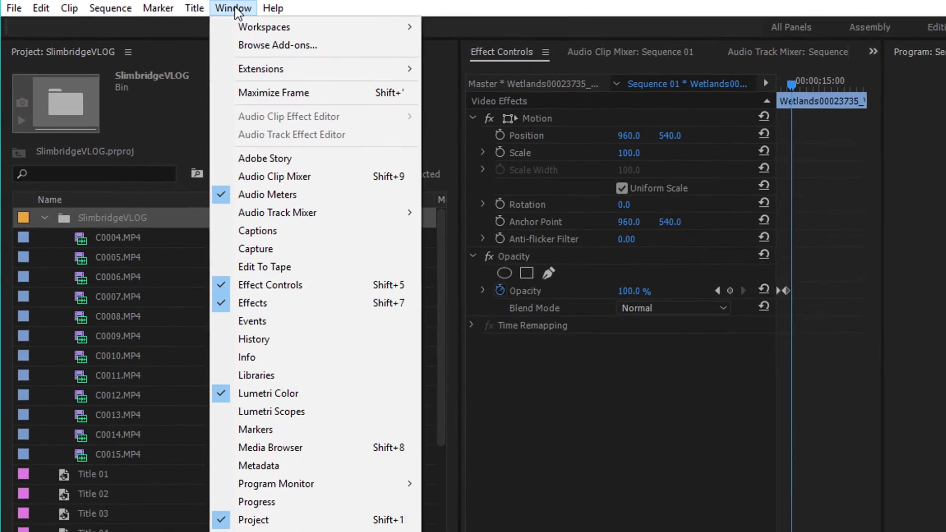
pyautogui.moveTo(311, 74)
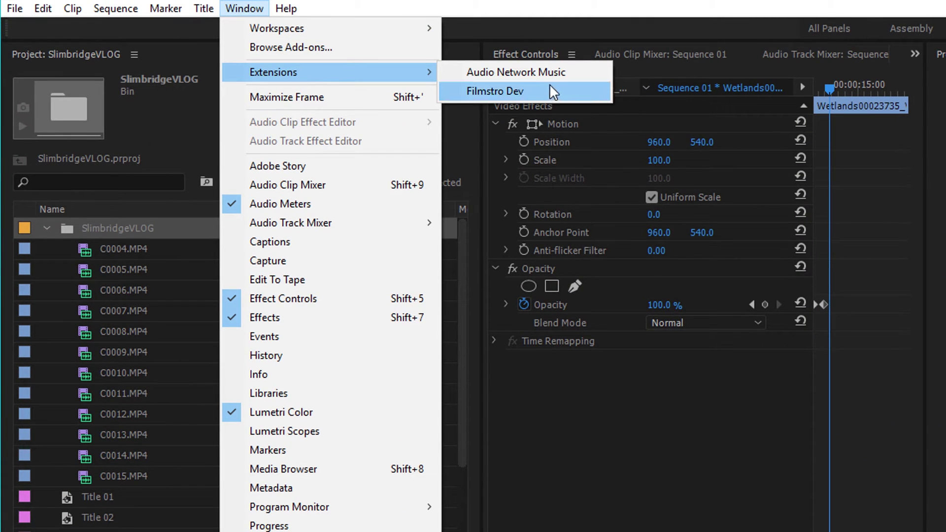
pyautogui.click(524, 92)
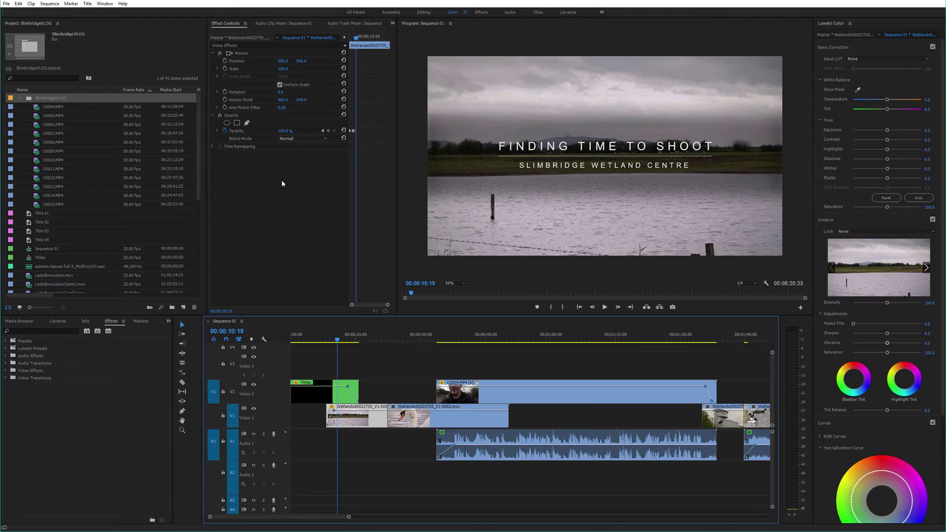
# Save the project, reposition and enlarge the Filmstro Dev panel, and move TotalMix aside
pyautogui.hotkey('ctrl', 's')
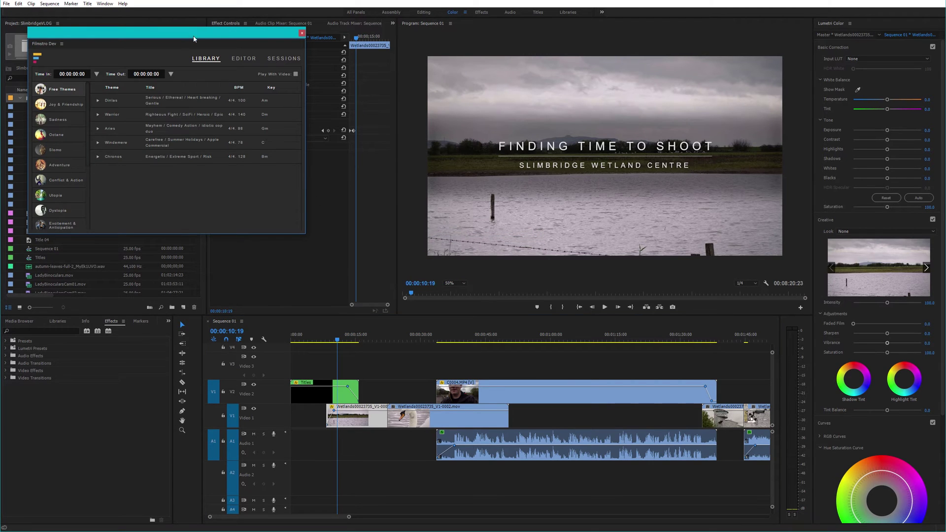
pyautogui.moveTo(193, 39); pyautogui.dragTo(229, 48)
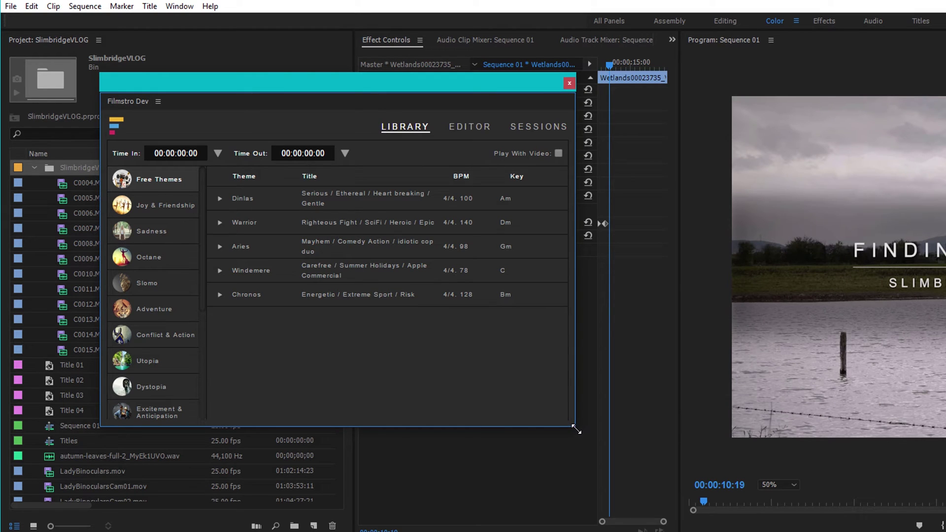
pyautogui.moveTo(574, 429)
pyautogui.mouseDown()
pyautogui.moveTo(636, 455)
pyautogui.moveTo(887, 523)
pyautogui.moveTo(846, 508)
pyautogui.moveTo(930, 520)
pyautogui.moveTo(862, 515)
pyautogui.mouseUp()
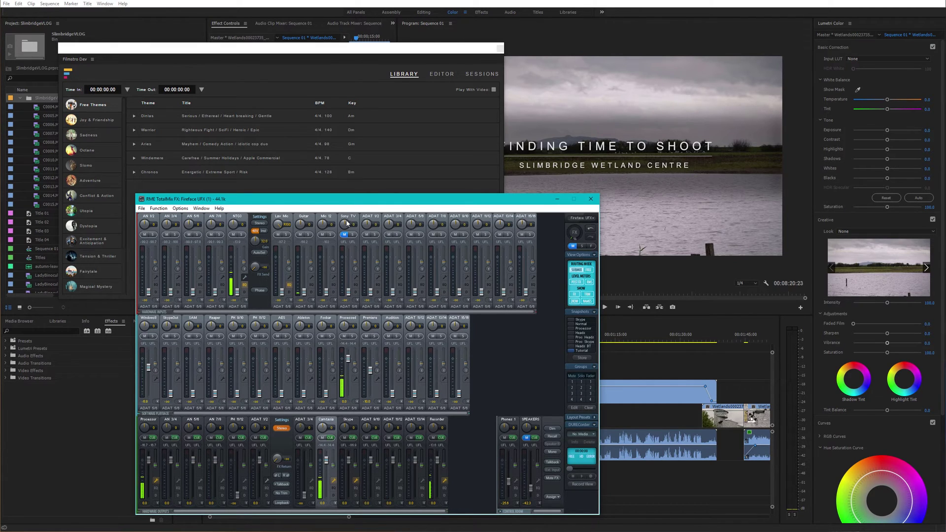
pyautogui.moveTo(357, 201); pyautogui.dragTo(0, 197)
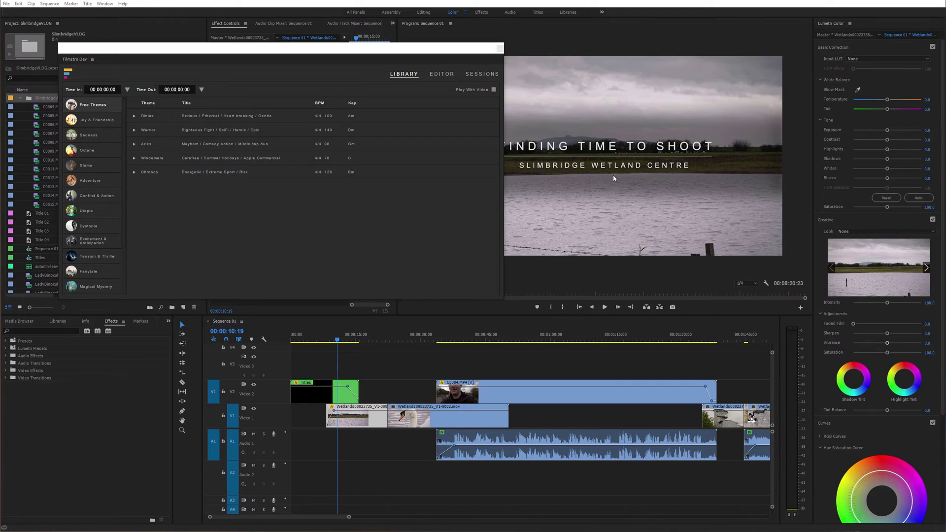
# Audition Aries in the Octane theme, pause it, and drop Momentum and Depth to minimum
pyautogui.click(94, 154)
pyautogui.click(94, 154)
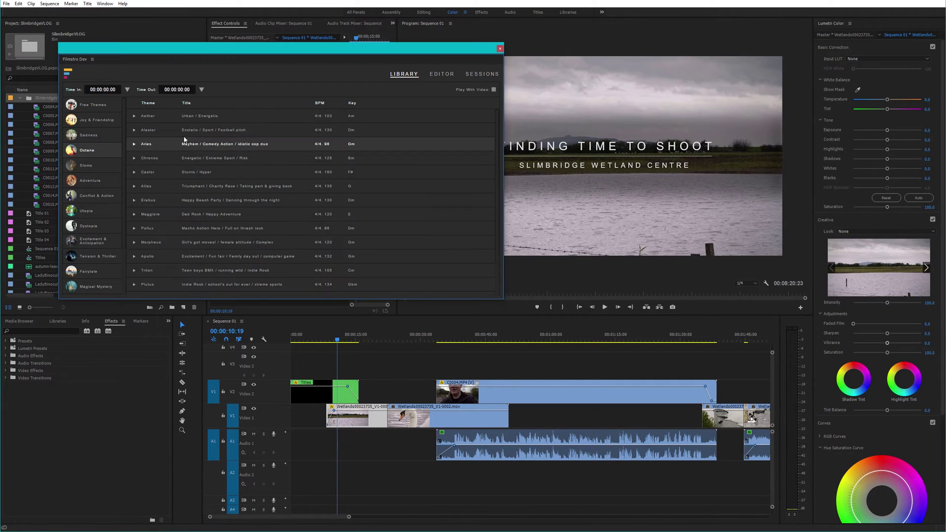
pyautogui.click(134, 146)
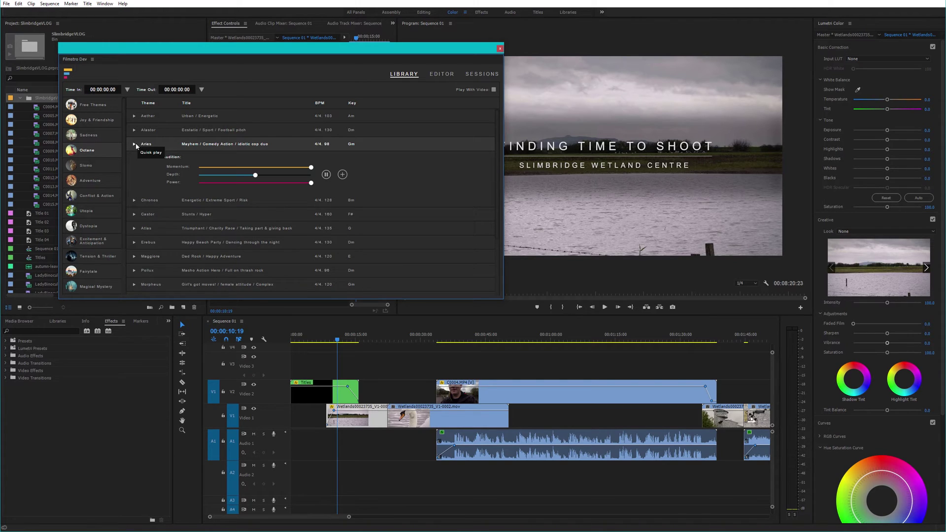
pyautogui.click(326, 174)
pyautogui.moveTo(311, 167); pyautogui.dragTo(190, 174)
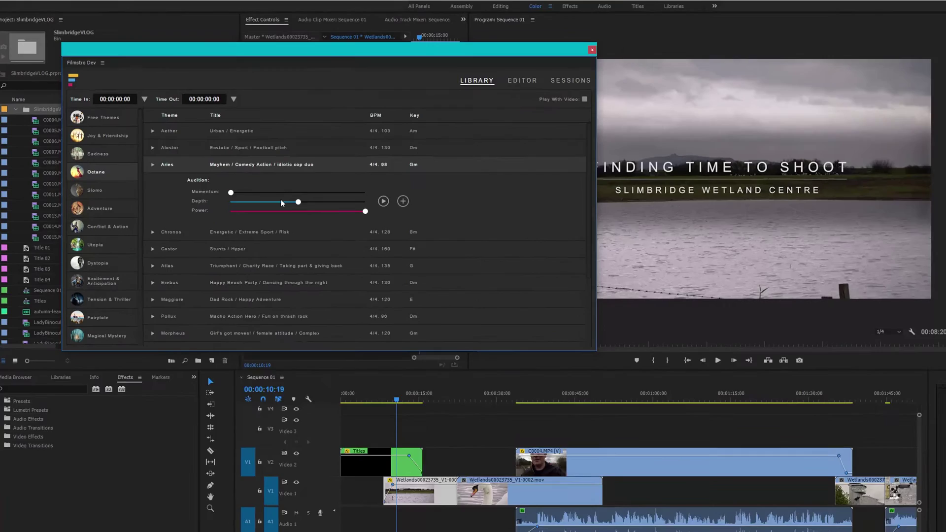
pyautogui.moveTo(280, 202); pyautogui.dragTo(232, 202)
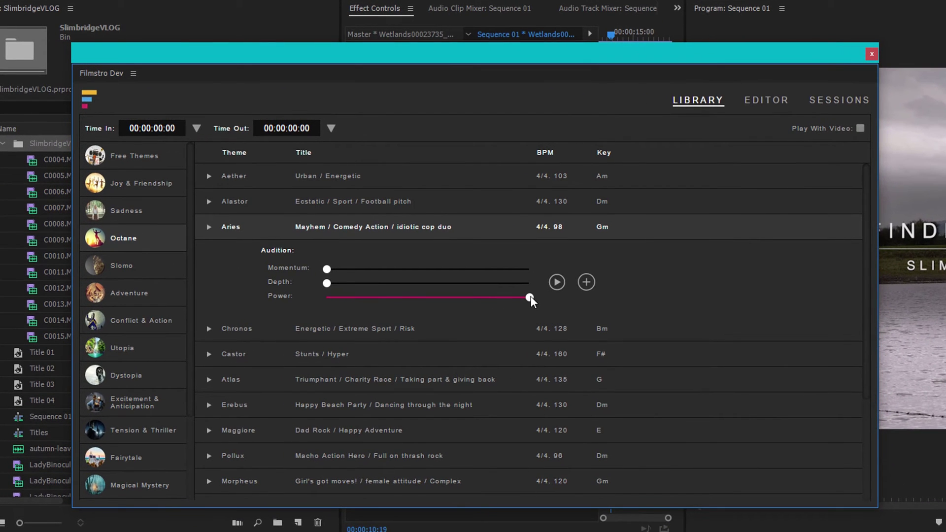
# Replay Aries while tuning sliders to Momentum and Power near full, Depth past halfway, then pause
pyautogui.moveTo(532, 296); pyautogui.dragTo(287, 297)
pyautogui.click(558, 282)
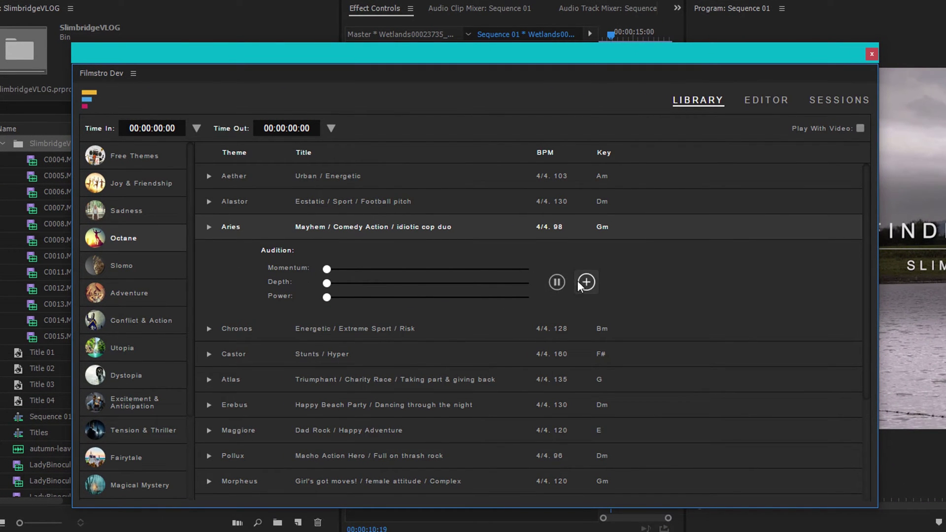
pyautogui.moveTo(327, 269); pyautogui.dragTo(582, 276)
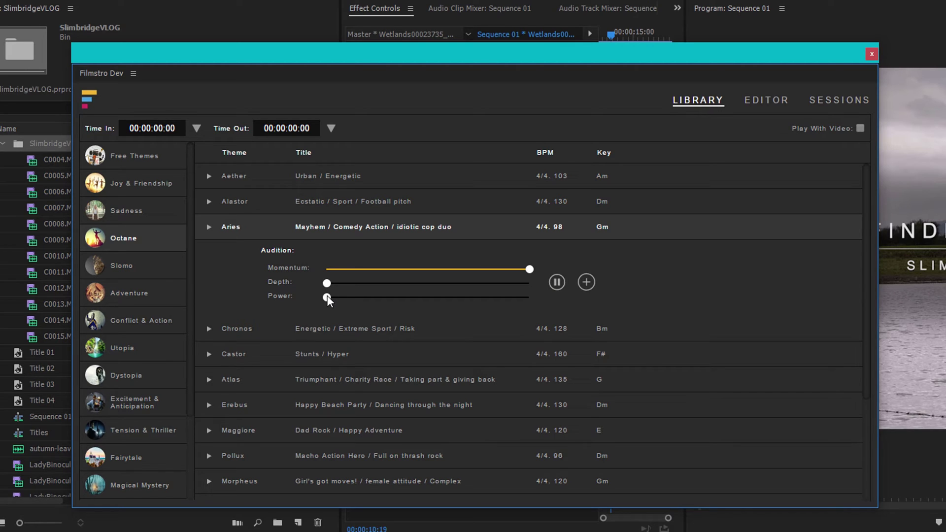
pyautogui.moveTo(328, 297); pyautogui.dragTo(369, 301)
pyautogui.moveTo(328, 283); pyautogui.dragTo(438, 285)
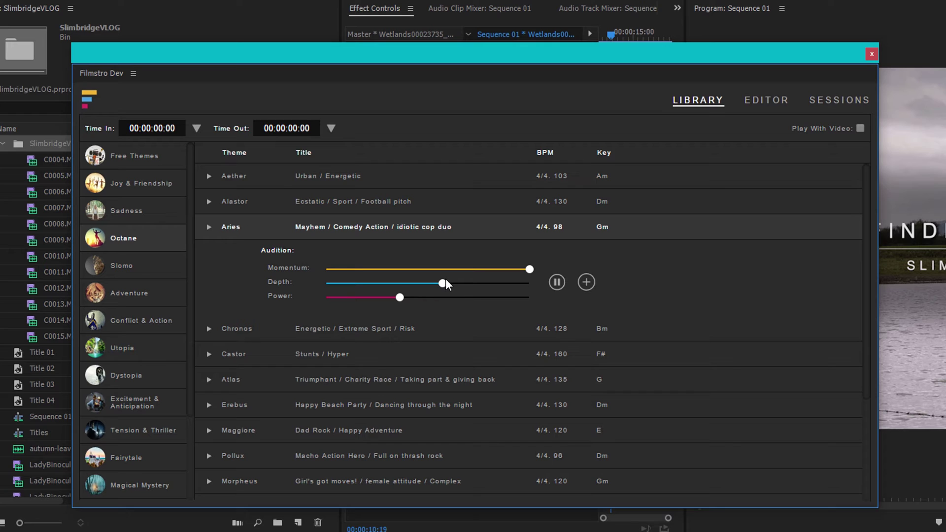
pyautogui.moveTo(531, 269); pyautogui.dragTo(212, 280)
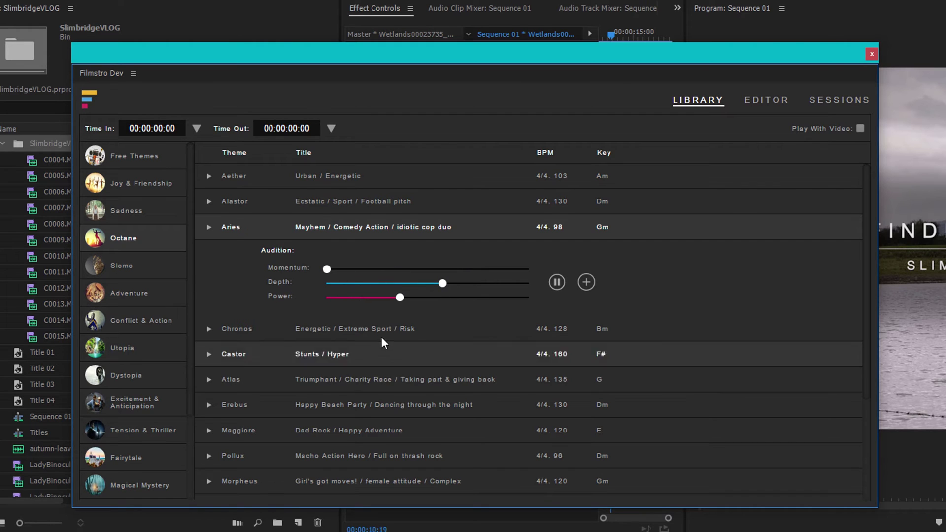
pyautogui.moveTo(400, 297); pyautogui.dragTo(667, 327)
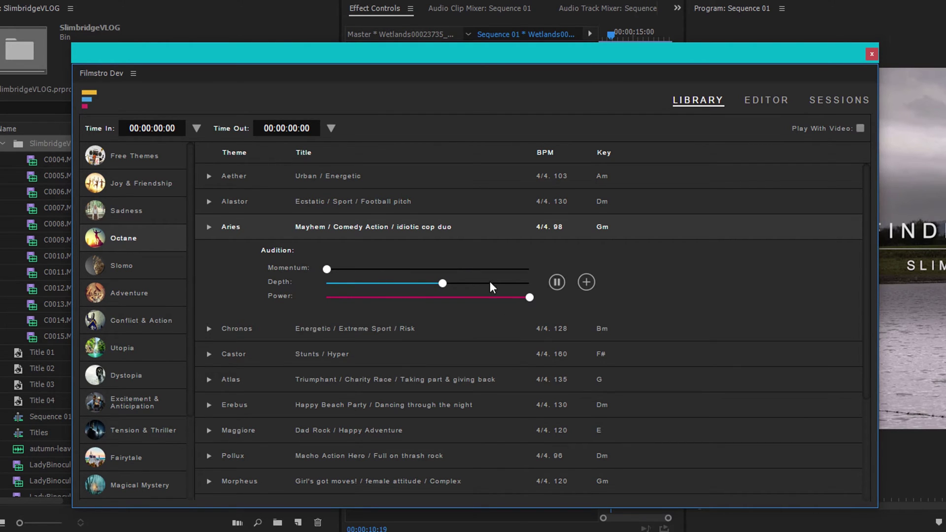
pyautogui.moveTo(328, 270); pyautogui.dragTo(526, 272)
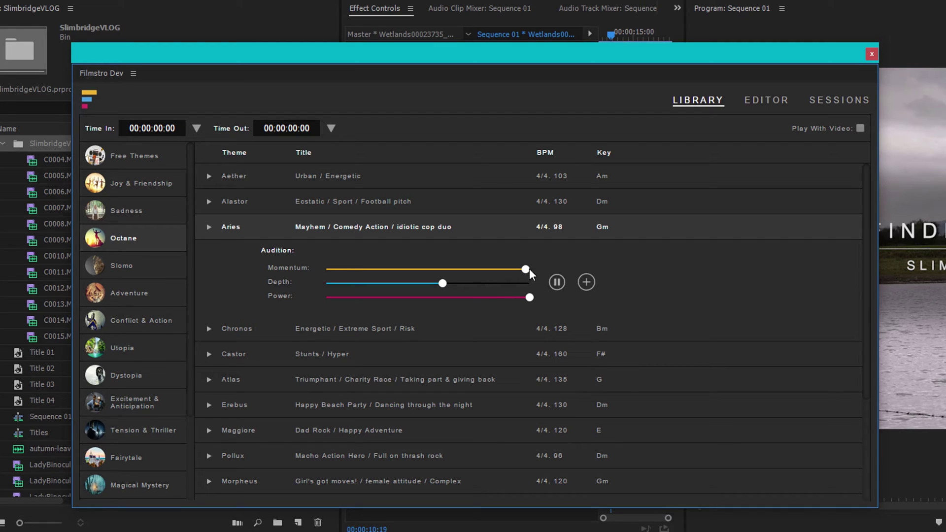
pyautogui.click(558, 283)
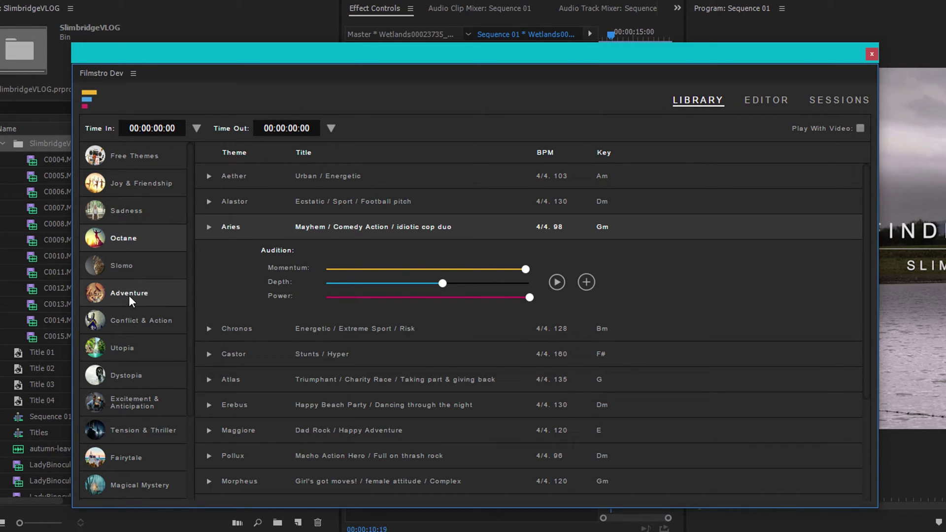
# Preview the Waikiki track under Slomo and load it into the Filmstro Editor
pyautogui.click(121, 270)
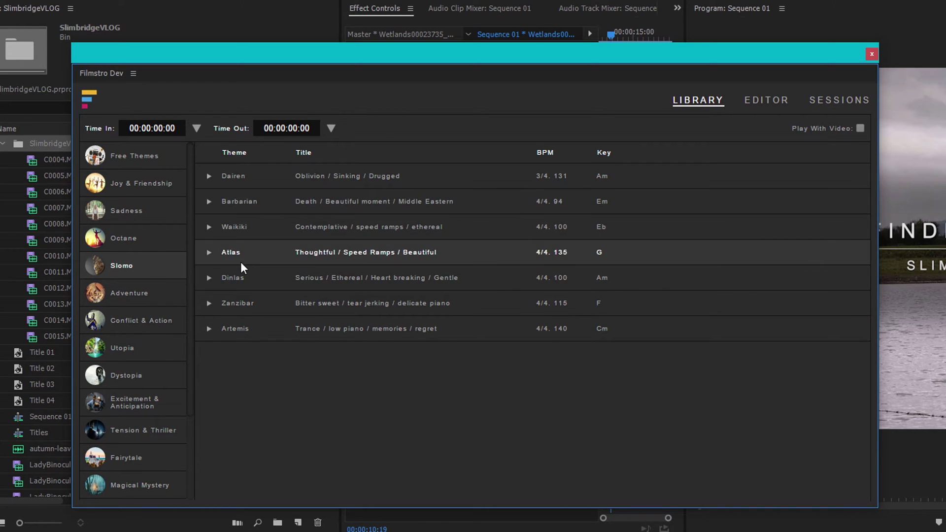
pyautogui.click(249, 230)
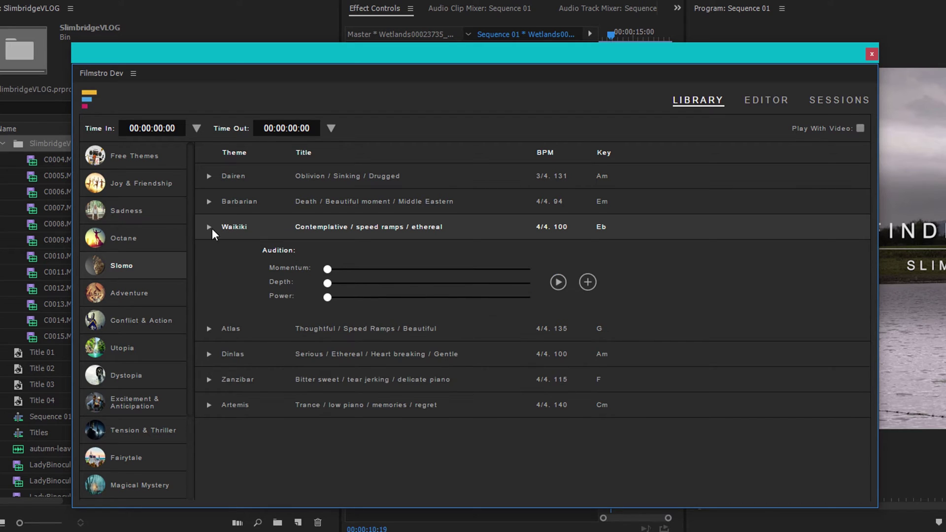
pyautogui.click(211, 228)
pyautogui.click(211, 227)
pyautogui.click(208, 228)
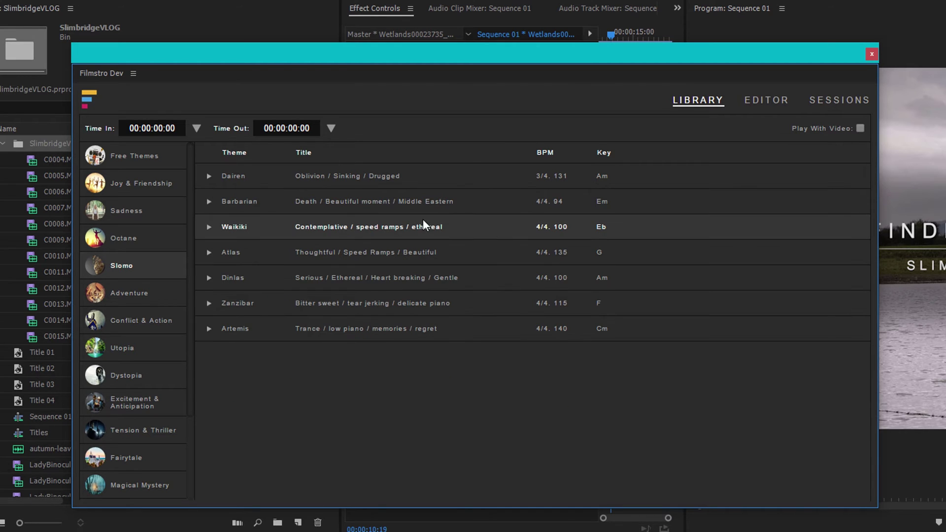
pyautogui.click(347, 231)
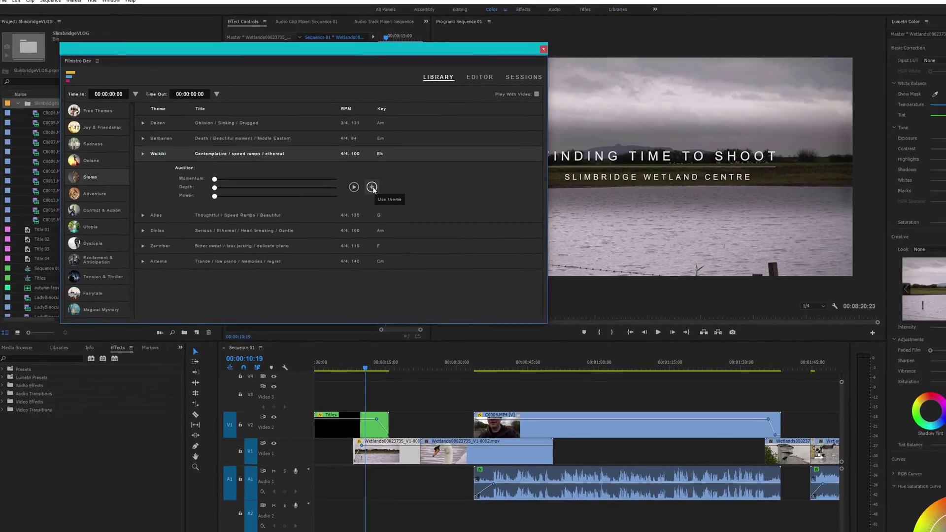
pyautogui.click(399, 199)
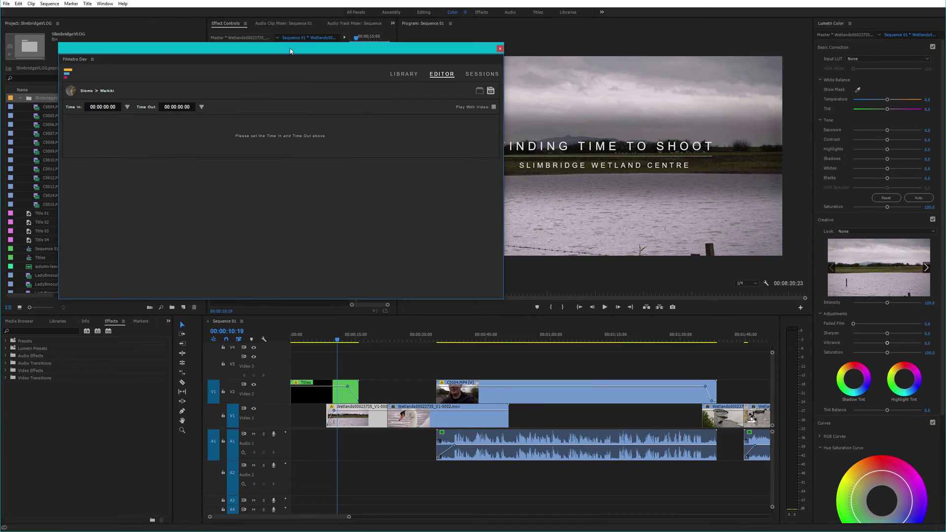
# Reposition the Filmstro panel and zoom the timeline
pyautogui.moveTo(291, 50); pyautogui.dragTo(274, 49)
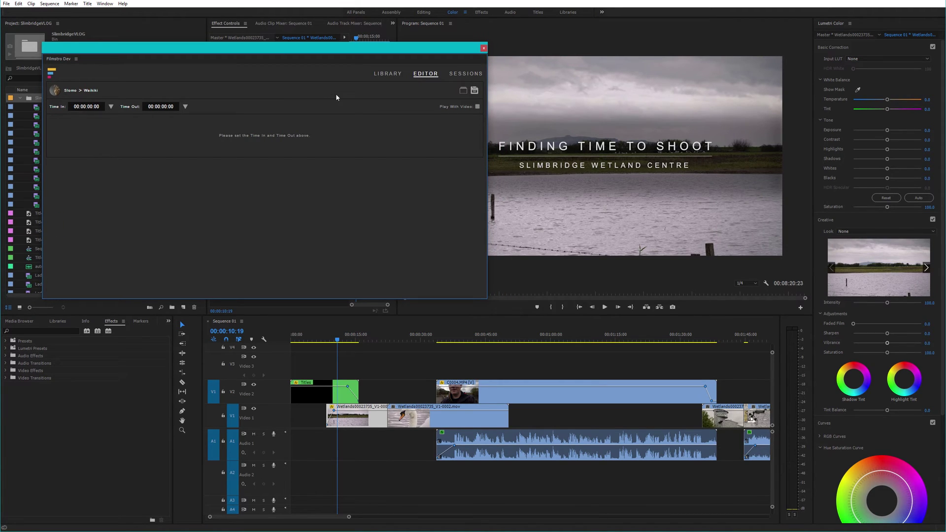
pyautogui.moveTo(325, 48); pyautogui.dragTo(319, 27)
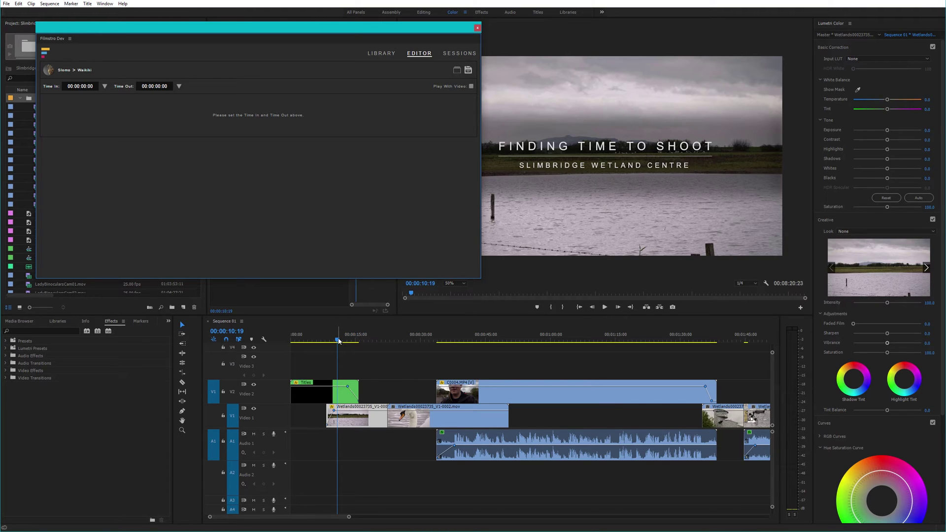
pyautogui.moveTo(348, 515); pyautogui.dragTo(573, 519)
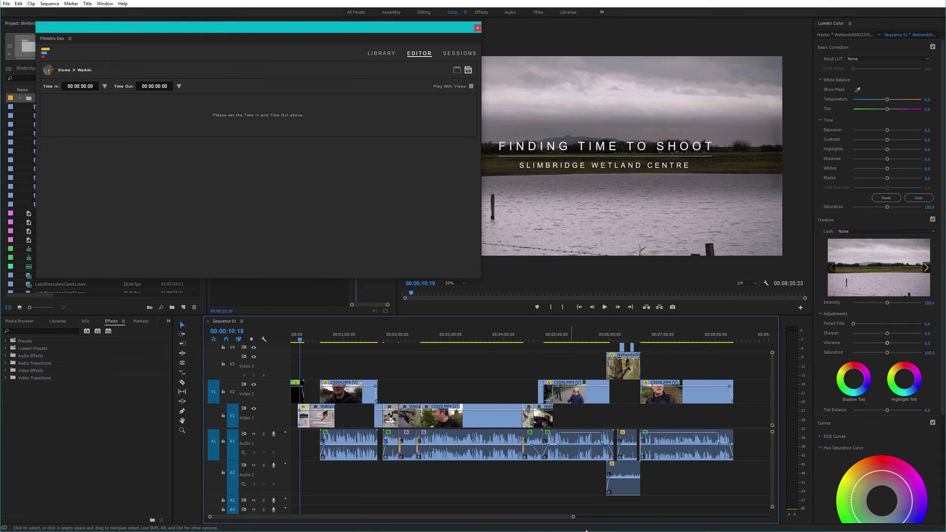
pyautogui.moveTo(573, 516); pyautogui.dragTo(336, 517)
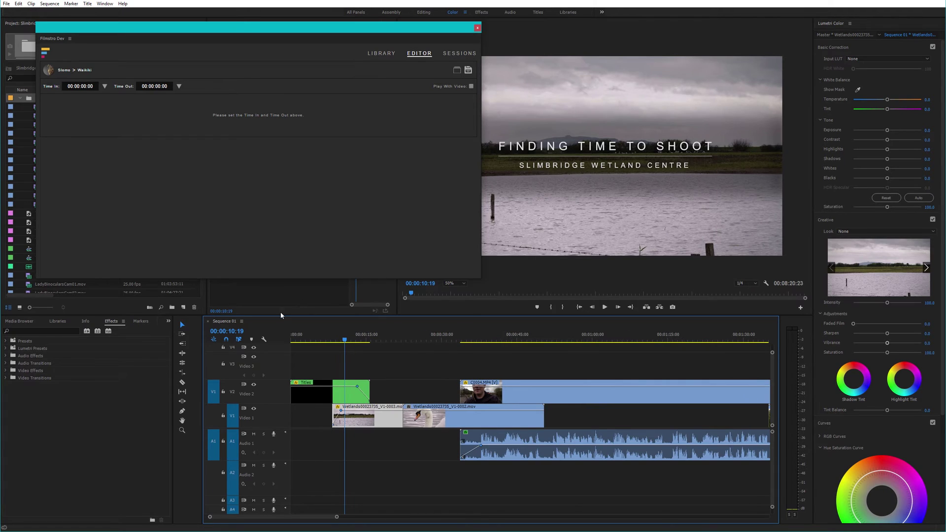
# Set Filmstro's Time In to the sequence start, 00:00:00:00
pyautogui.moveTo(324, 339); pyautogui.dragTo(279, 334)
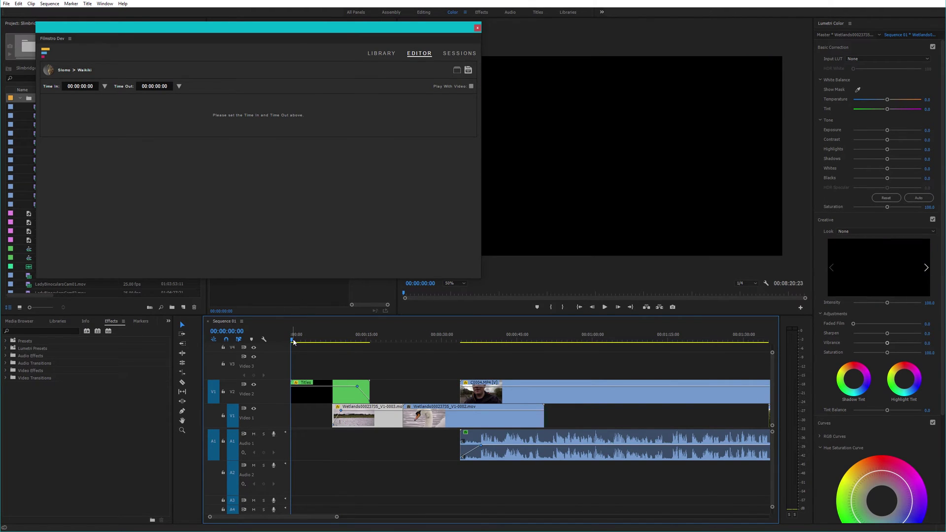
pyautogui.click(104, 87)
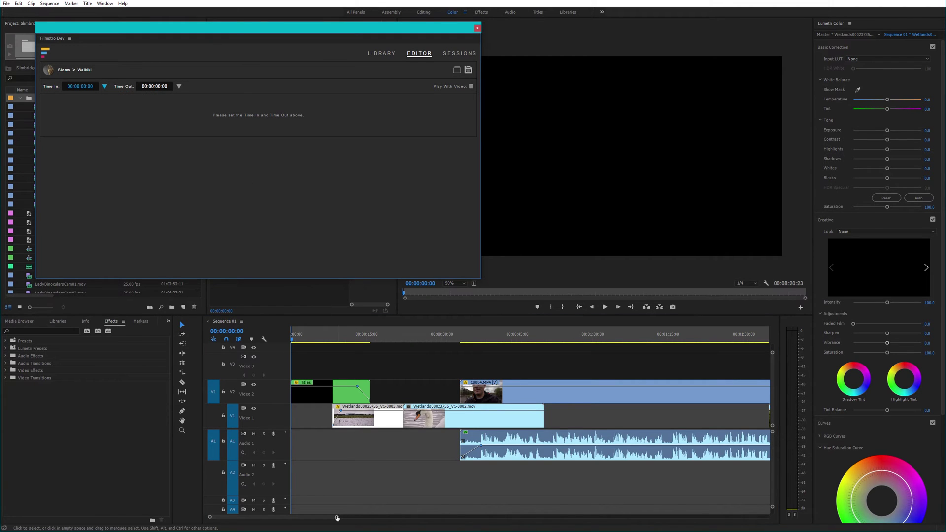
pyautogui.moveTo(337, 516); pyautogui.dragTo(410, 518)
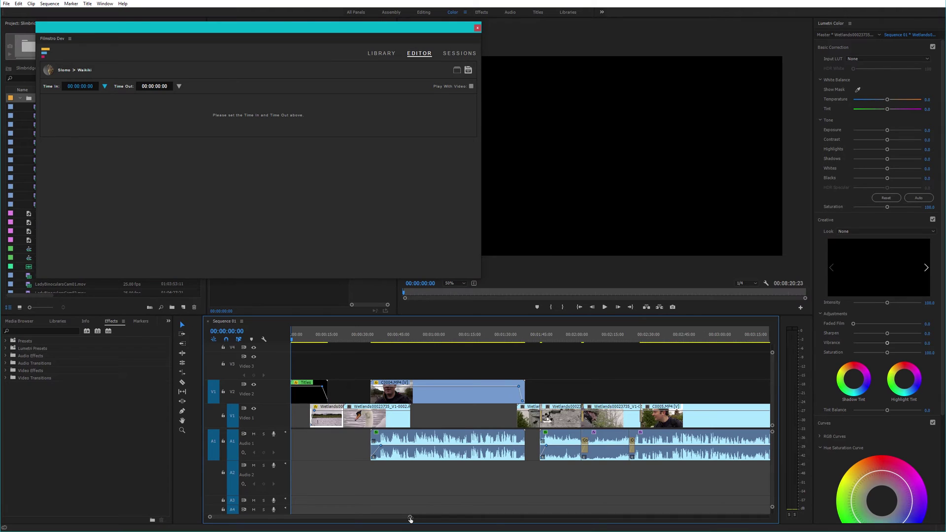
# Set Filmstro's Time Out to 00:01:00:00, giving Waikiki a one-minute span
pyautogui.click(435, 339)
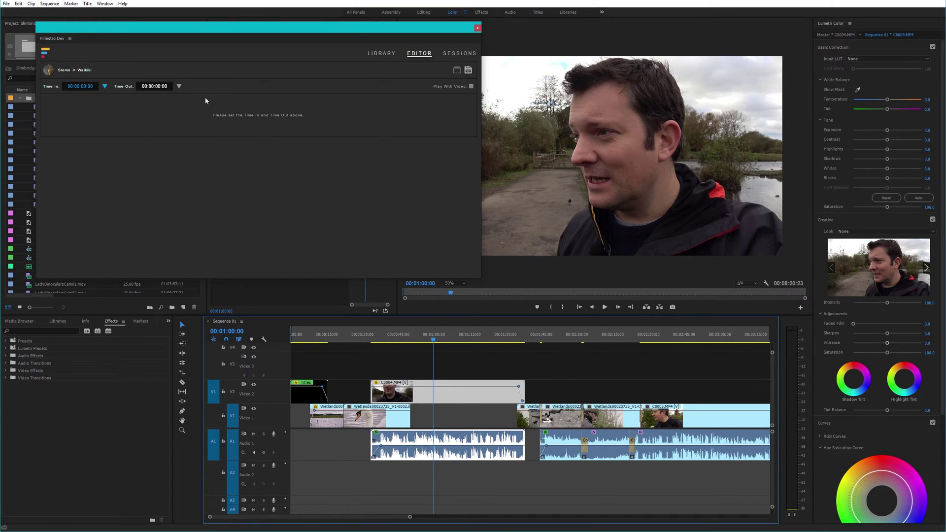
pyautogui.click(179, 87)
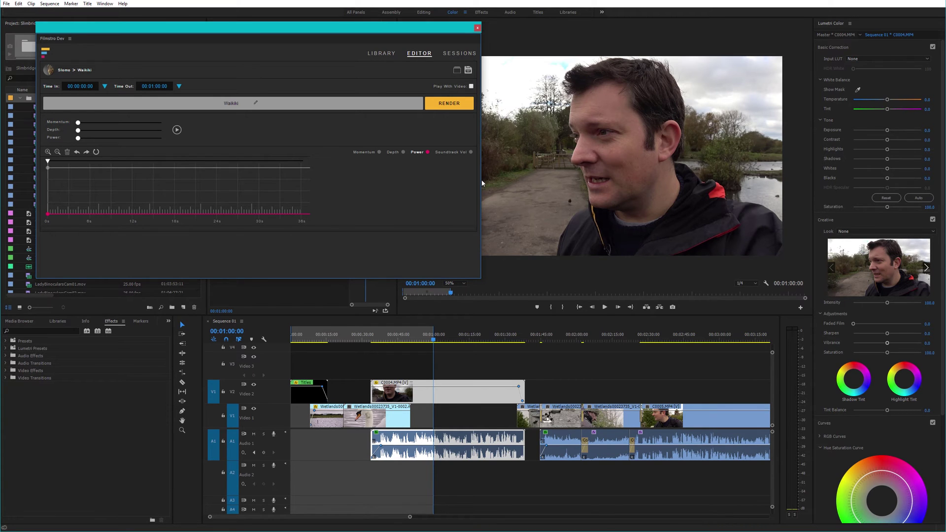
# Widen the Filmstro panel to show the full 60-second graph and enable the Soundtrack Vol curve
pyautogui.moveTo(481, 179)
pyautogui.mouseDown()
pyautogui.moveTo(623, 178)
pyautogui.moveTo(467, 178)
pyautogui.mouseUp()
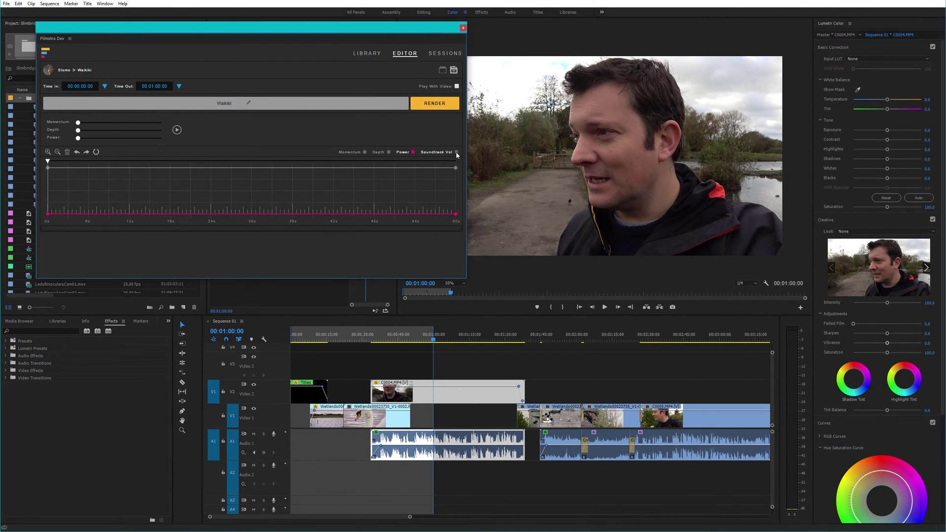
pyautogui.click(457, 152)
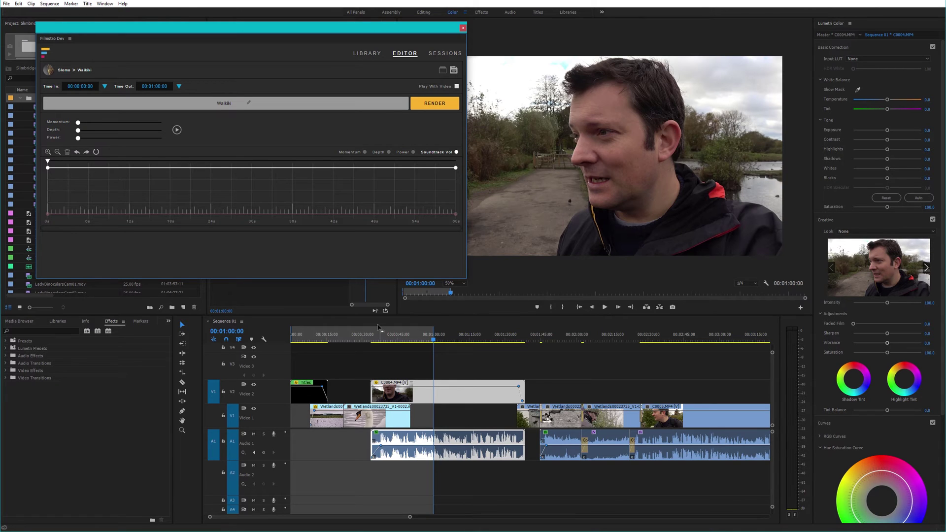
# Scrub the sequence and the linked Filmstro playhead together to about 36–37 seconds
pyautogui.click(381, 340)
pyautogui.moveTo(381, 340); pyautogui.dragTo(375, 341)
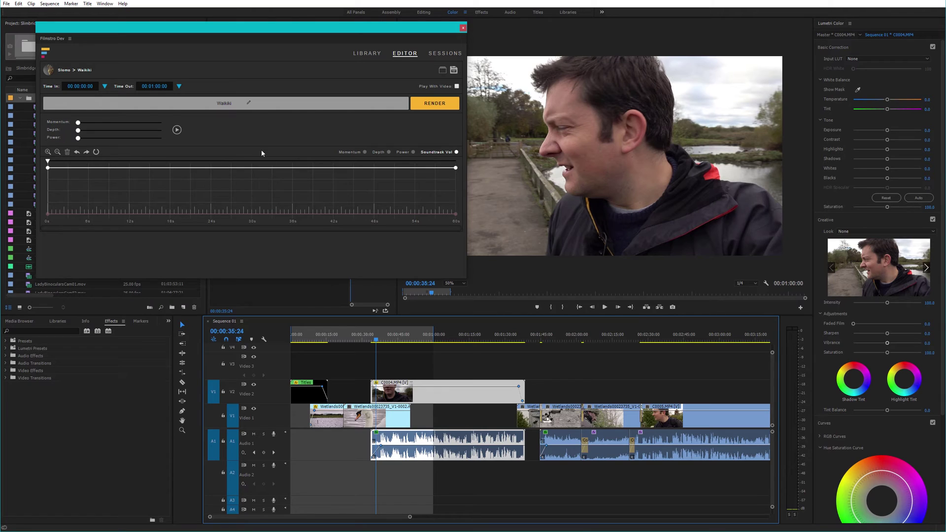
pyautogui.moveTo(210, 167); pyautogui.dragTo(268, 163)
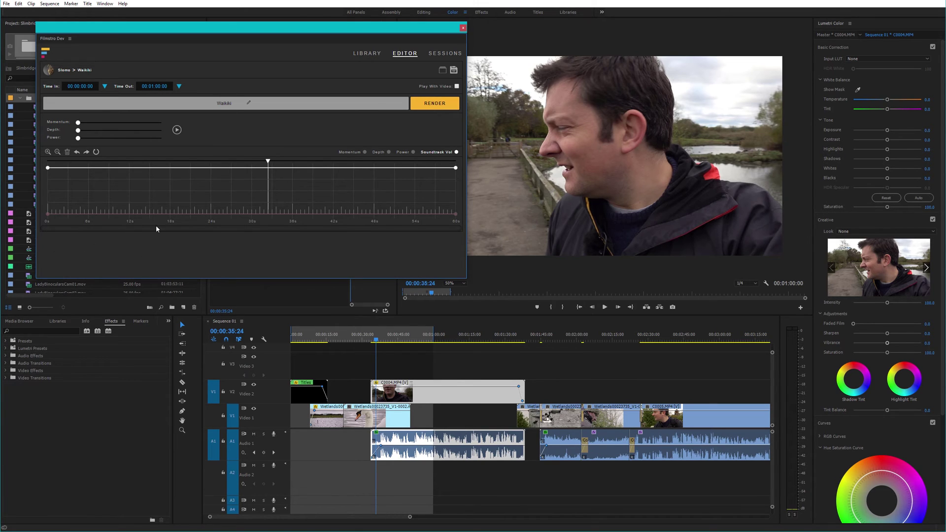
pyautogui.moveTo(268, 161); pyautogui.dragTo(274, 165)
pyautogui.moveTo(274, 160); pyautogui.dragTo(301, 162)
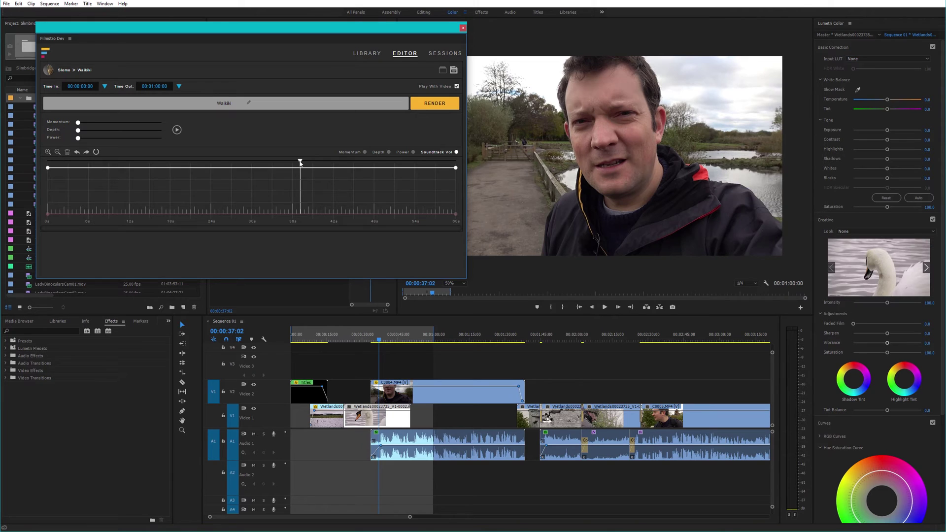
# Set the Filmstro playhead just before 36 seconds where talking starts, and turn off Play With Video
pyautogui.moveTo(300, 161); pyautogui.dragTo(240, 164)
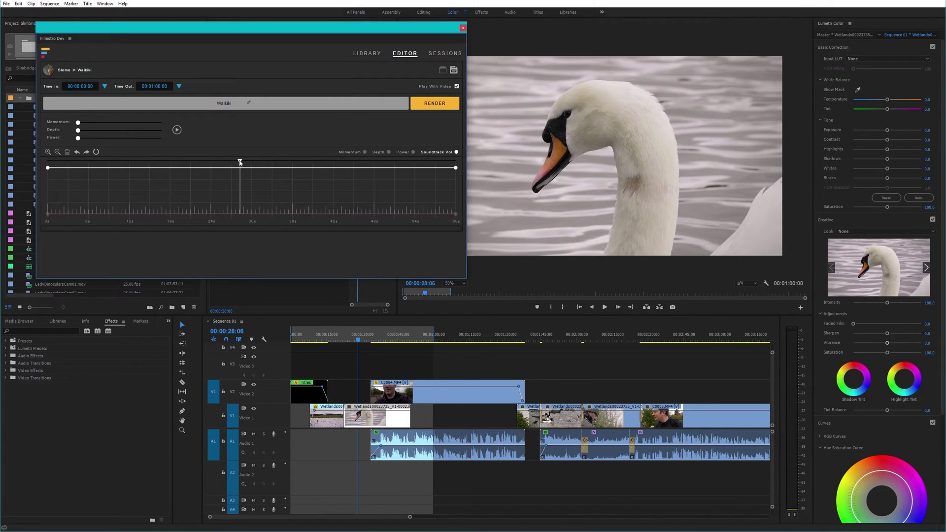
pyautogui.moveTo(240, 163); pyautogui.dragTo(201, 163)
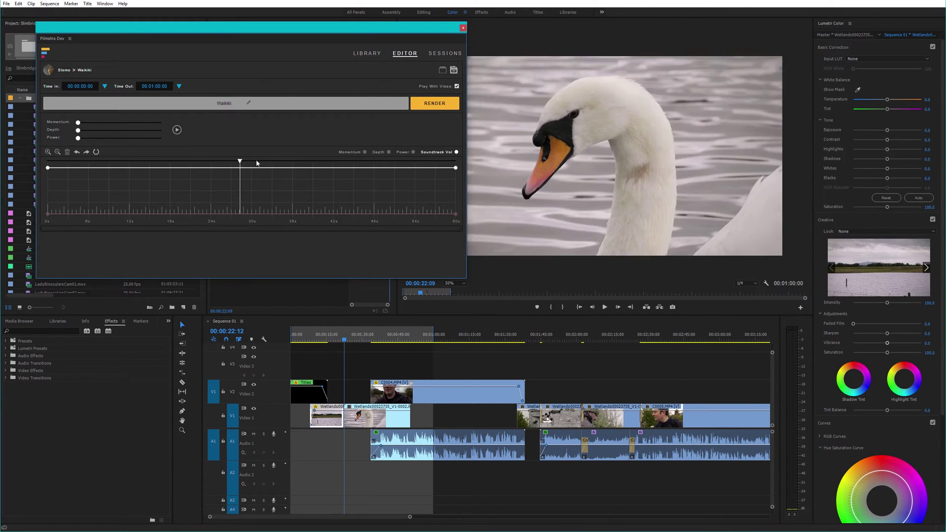
pyautogui.click(256, 163)
pyautogui.moveTo(256, 163); pyautogui.dragTo(289, 163)
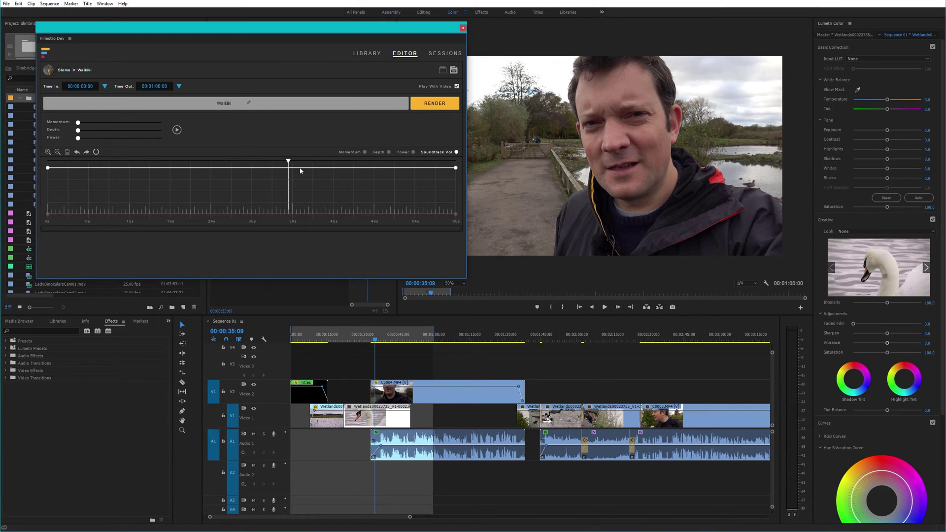
pyautogui.moveTo(293, 166)
pyautogui.mouseDown()
pyautogui.moveTo(282, 162)
pyautogui.moveTo(303, 163)
pyautogui.moveTo(287, 163)
pyautogui.mouseUp()
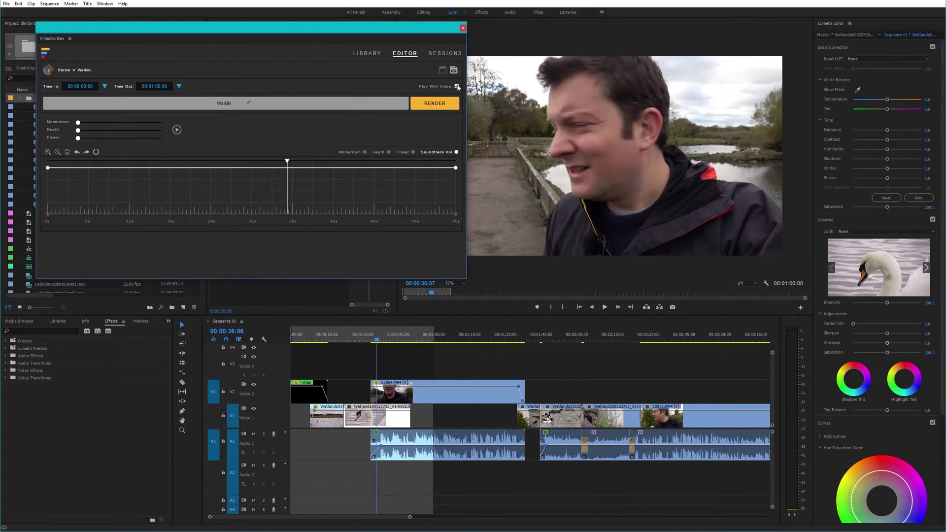
pyautogui.click(457, 86)
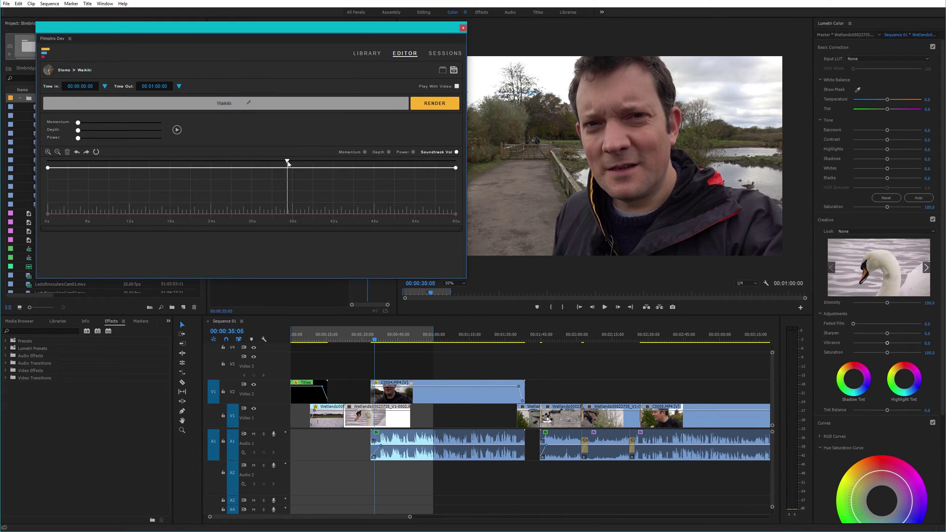
# Add Soundtrack Vol keyframes near 36 seconds and pull the volume down after them
pyautogui.moveTo(287, 163); pyautogui.dragTo(286, 169)
pyautogui.click(286, 168)
pyautogui.click(294, 169)
pyautogui.moveTo(292, 169); pyautogui.dragTo(295, 195)
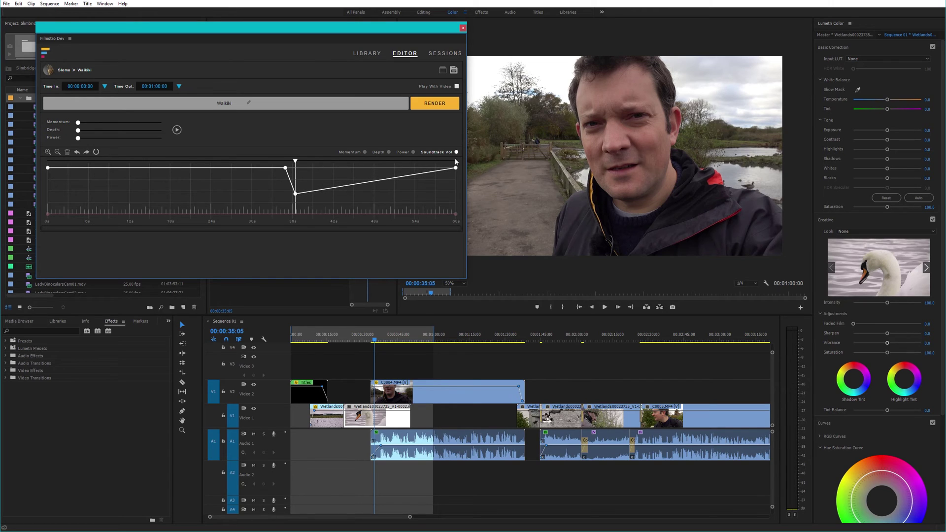
pyautogui.moveTo(455, 169); pyautogui.dragTo(462, 188)
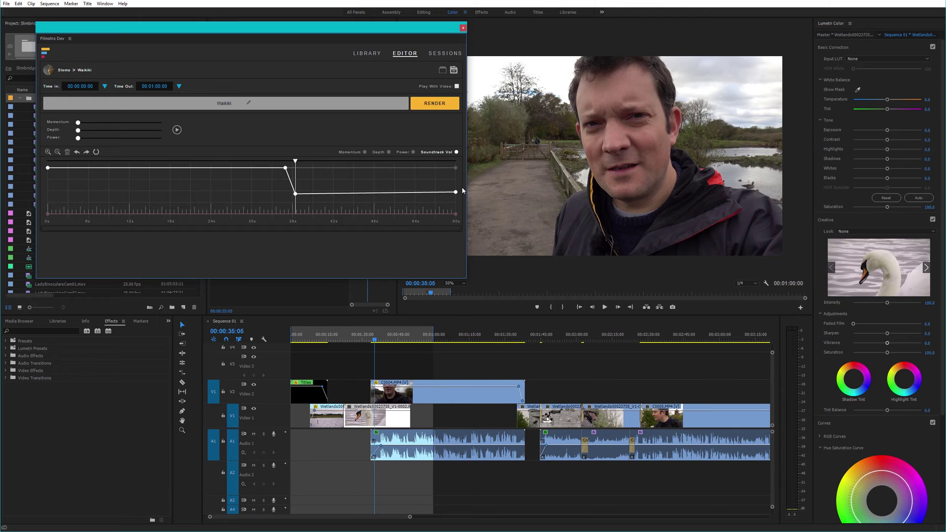
# Add a keyframe near 52 seconds, fade the volume to silence by 60, and rewind to 0
pyautogui.click(405, 193)
pyautogui.moveTo(456, 197); pyautogui.dragTo(456, 212)
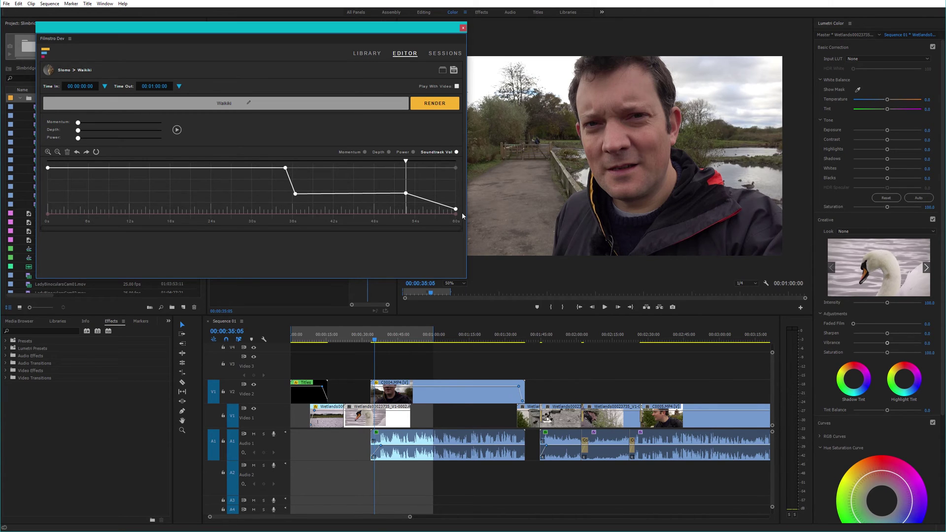
pyautogui.moveTo(456, 211); pyautogui.dragTo(456, 215)
pyautogui.moveTo(344, 160); pyautogui.dragTo(47, 167)
# Play the music and raise the Depth slider, recording Depth climbing from 8 to 12 seconds
pyautogui.click(177, 130)
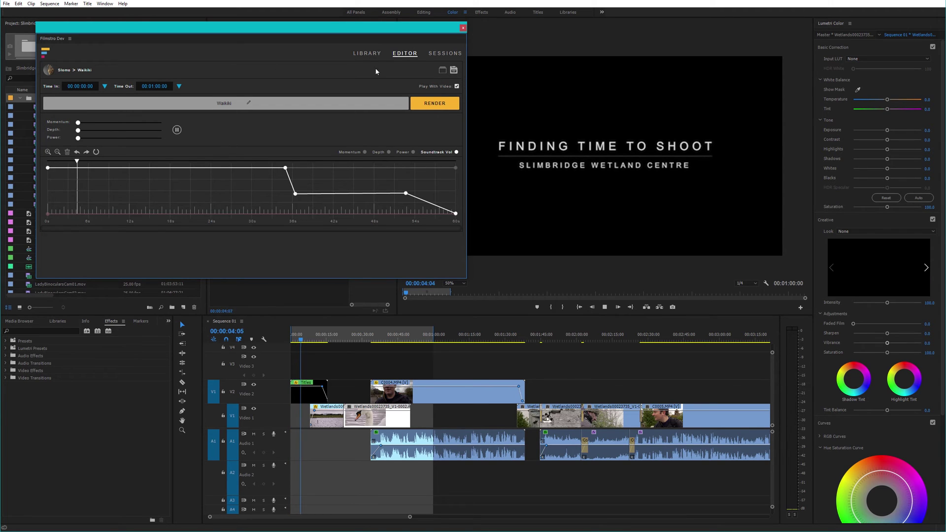
pyautogui.moveTo(78, 129); pyautogui.dragTo(112, 136)
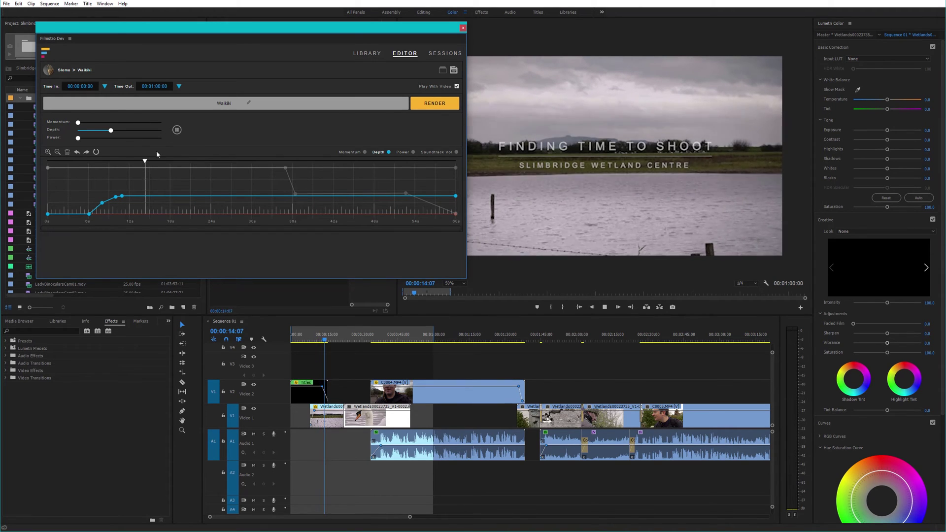
# Record a Momentum swell during playback, rising after 17 seconds and peaking near 24
pyautogui.click(79, 122)
pyautogui.moveTo(79, 123)
pyautogui.mouseDown()
pyautogui.moveTo(122, 131)
pyautogui.moveTo(82, 125)
pyautogui.mouseUp()
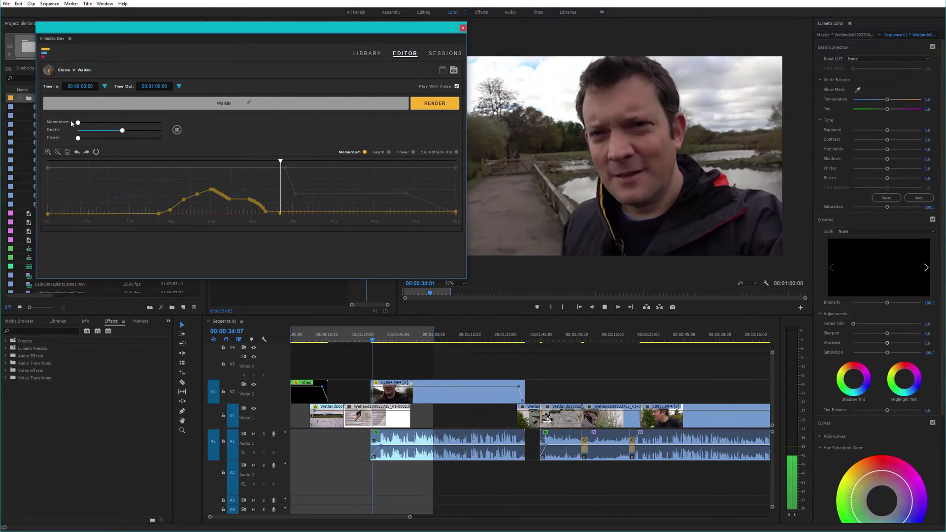
# Lower the Depth slightly, pause playback, and move the Filmstro panel off the program monitor
pyautogui.moveTo(123, 131); pyautogui.dragTo(103, 132)
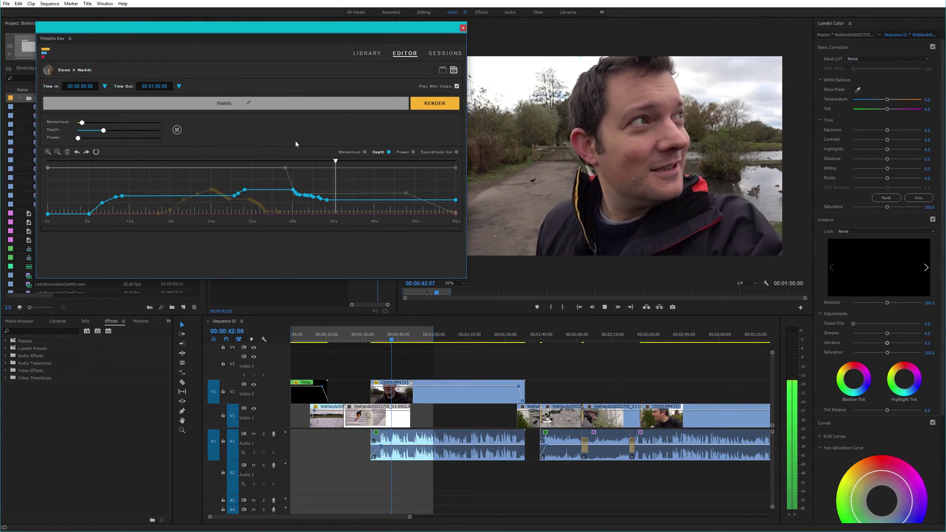
pyautogui.click(178, 130)
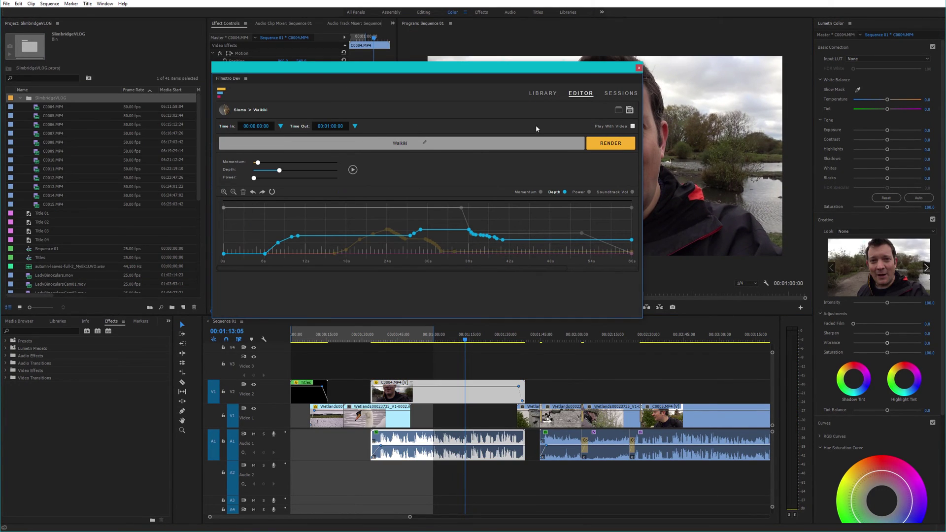
pyautogui.moveTo(488, 70); pyautogui.dragTo(316, 47)
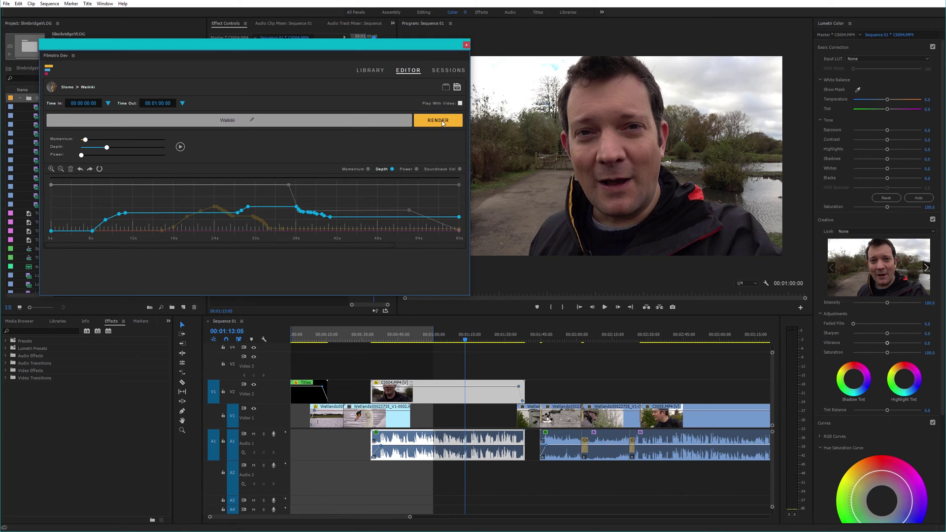
# Raise the Filmstro window and review the Power, Momentum, Depth and Soundtrack Vol curves
pyautogui.moveTo(288, 43); pyautogui.dragTo(288, 31)
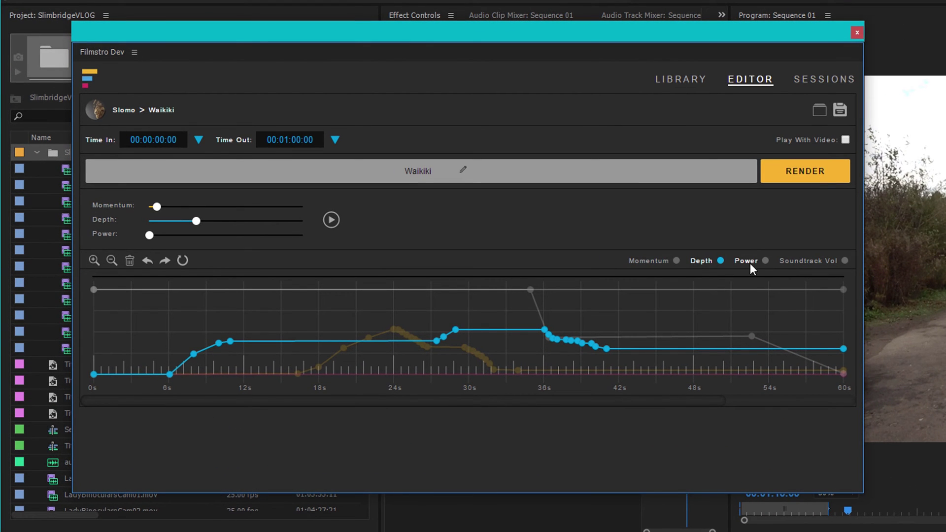
pyautogui.click(765, 259)
pyautogui.click(675, 261)
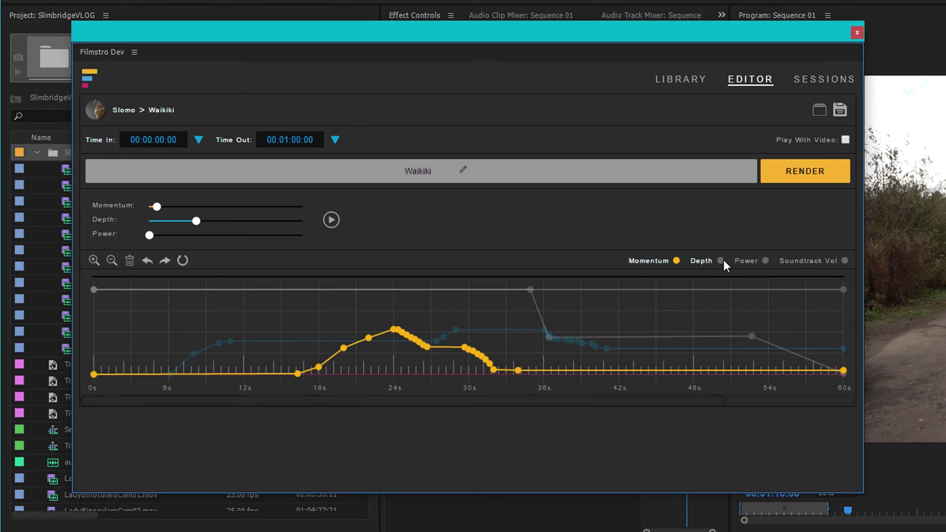
pyautogui.click(722, 260)
pyautogui.click(844, 260)
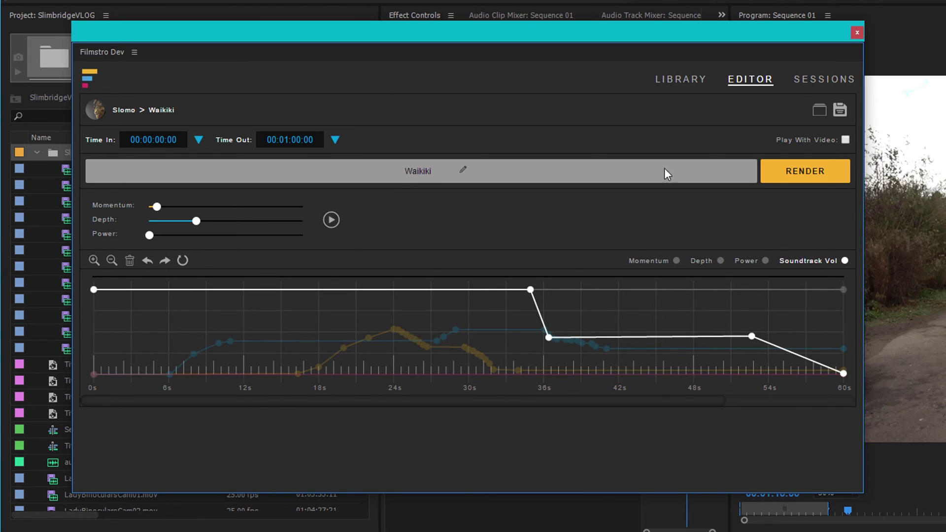
# Rename the Waikiki session to 'Intro'
pyautogui.click(455, 169)
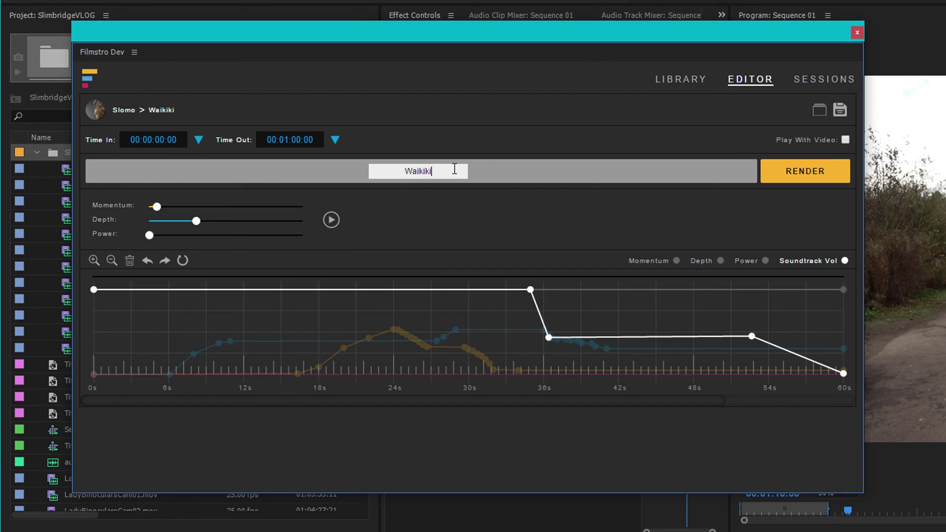
pyautogui.press('BackSpace')
pyautogui.press('BackSpace')
pyautogui.press('BackSpace')
pyautogui.press('BackSpace')
pyautogui.press('BackSpace')
pyautogui.press('BackSpace')
pyautogui.press('BackSpace')
pyautogui.write('Intro')
# Render the Intro track and place it at 00:00 on the Audio 2 track
pyautogui.click(811, 171)
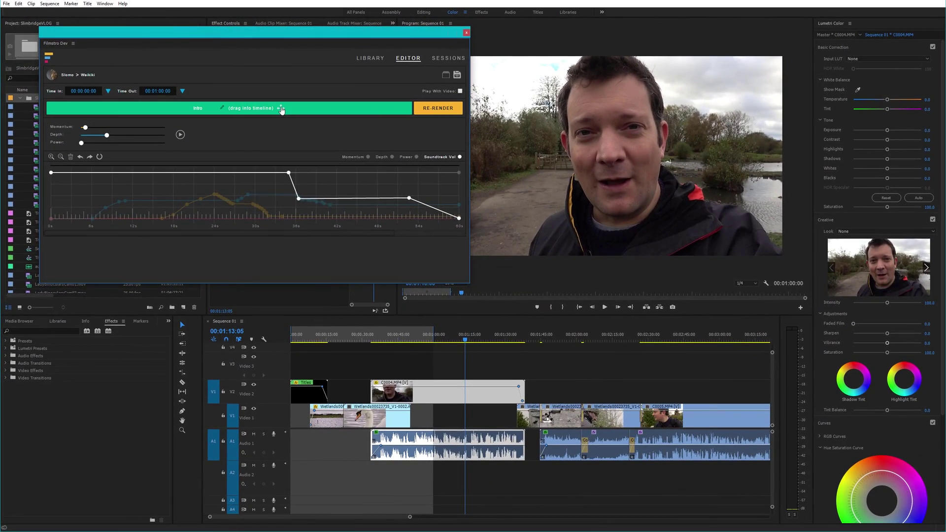
pyautogui.moveTo(281, 109); pyautogui.dragTo(292, 473)
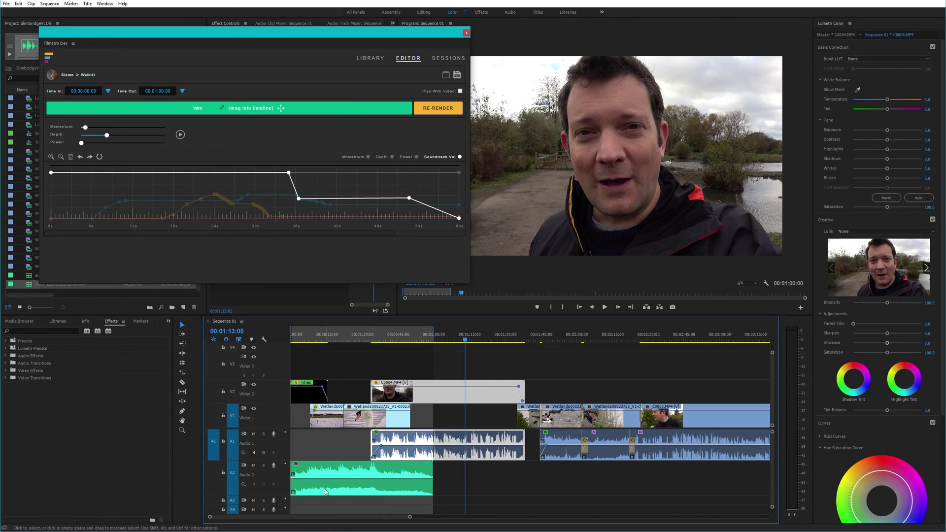
pyautogui.click(439, 36)
# Close Filmstro, clear the sequence's In and Out marks, and return the playhead to 00:00:00:00
pyautogui.click(466, 33)
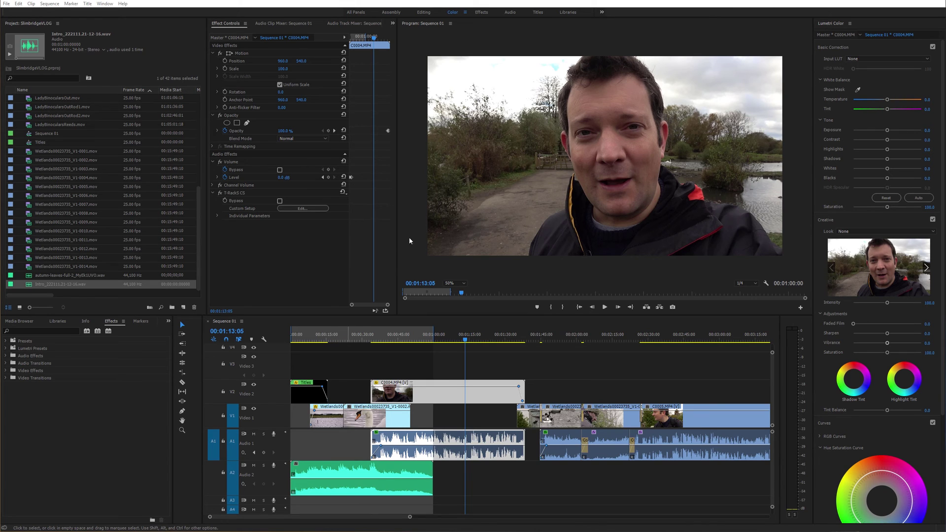
pyautogui.rightClick(340, 329)
pyautogui.click(345, 395)
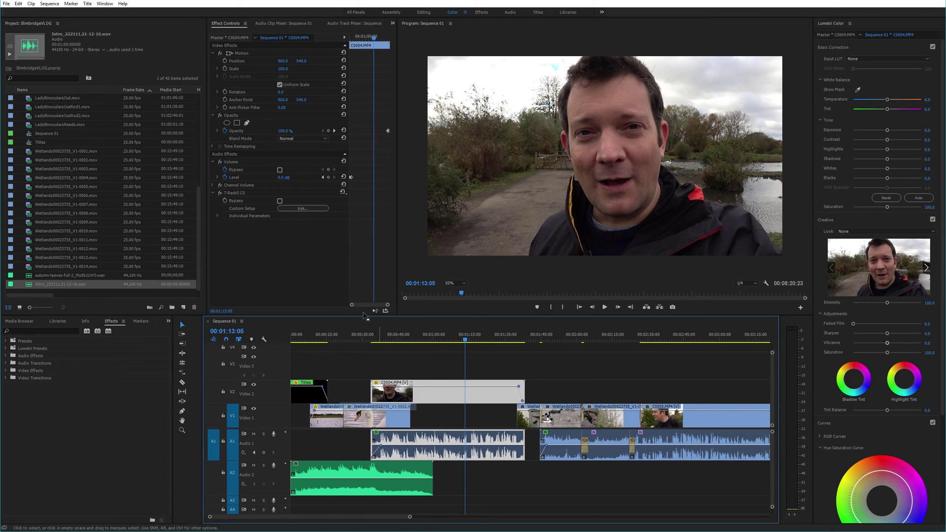
pyautogui.click(340, 337)
pyautogui.moveTo(304, 337); pyautogui.dragTo(262, 339)
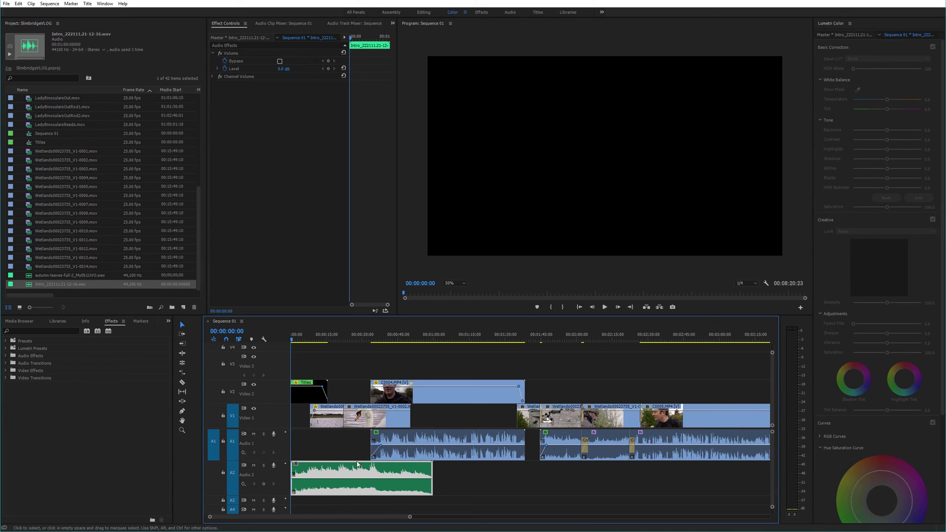
# Preview the opening with the Intro music at 1/2 playback resolution, stopping at 00:00:27:06
pyautogui.press('space')
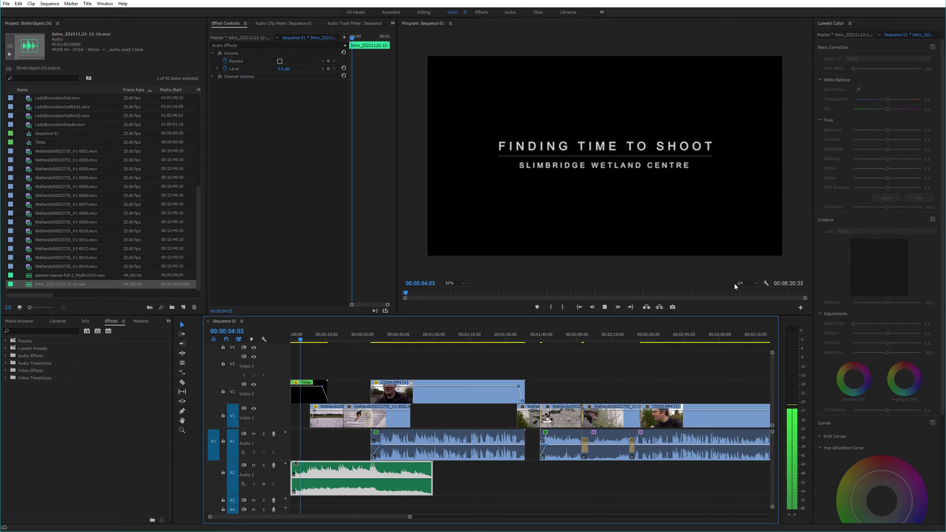
pyautogui.click(753, 283)
pyautogui.click(750, 299)
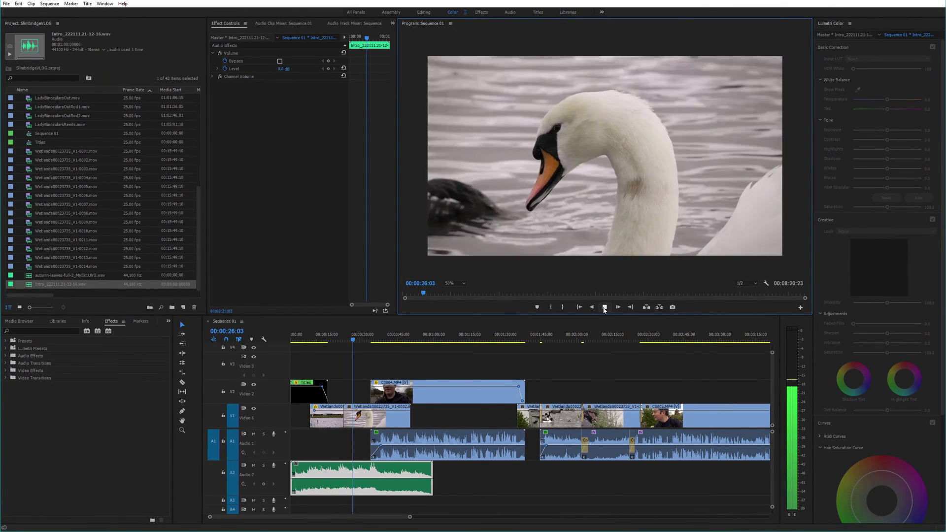
pyautogui.click(605, 308)
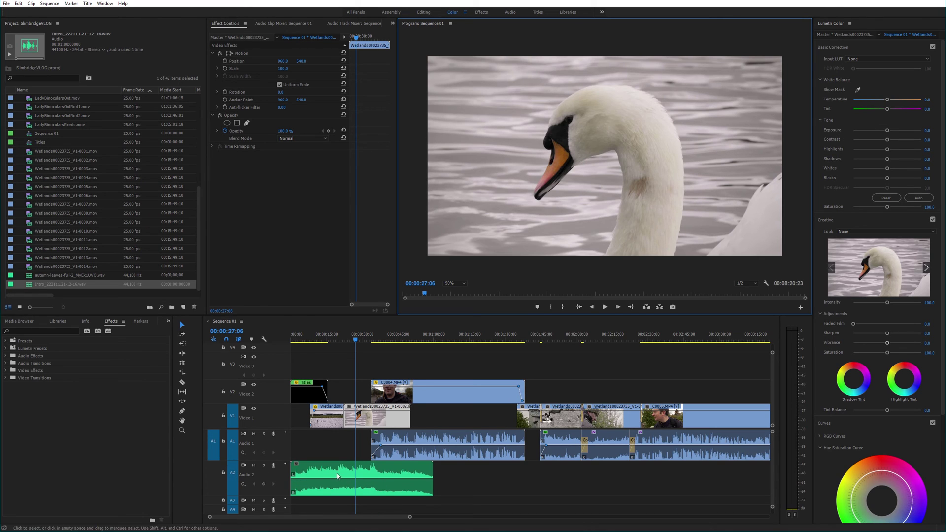
# Delete the Intro music clip from the Audio 2 track
pyautogui.rightClick(245, 478)
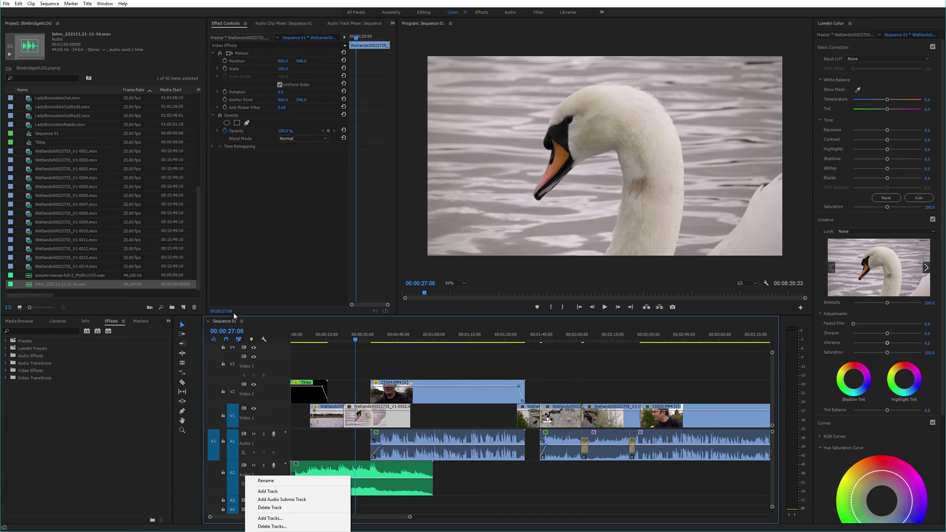
pyautogui.click(72, 276)
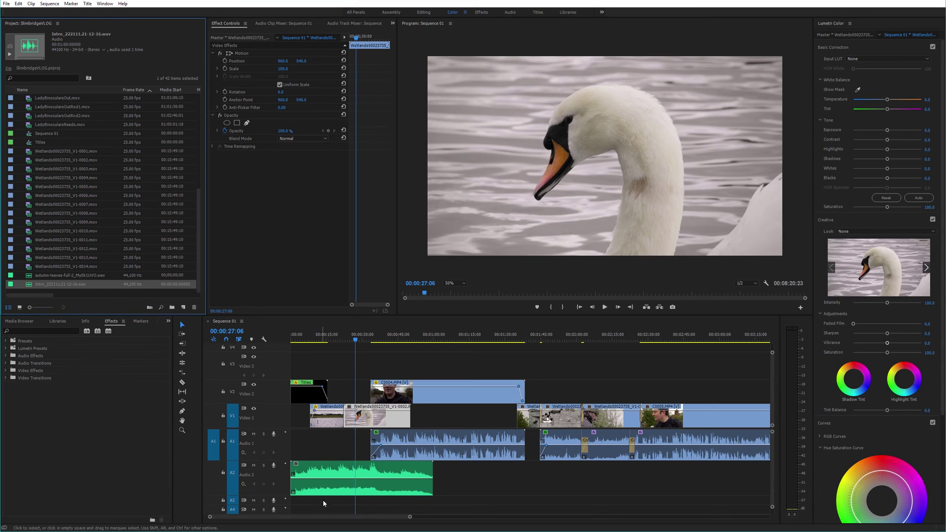
pyautogui.click(323, 469)
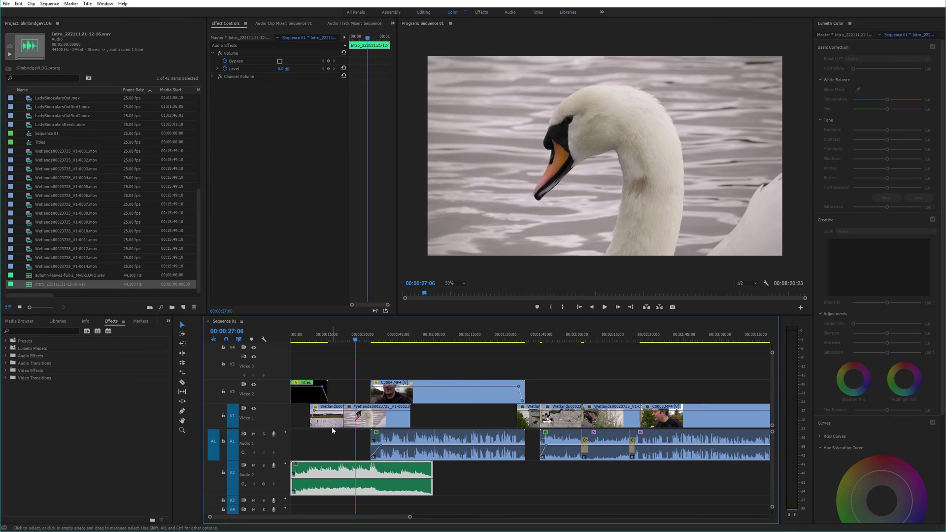
pyautogui.press('Delete')
# Select the Intro wav in the Project panel and preview its audio
pyautogui.click(45, 285)
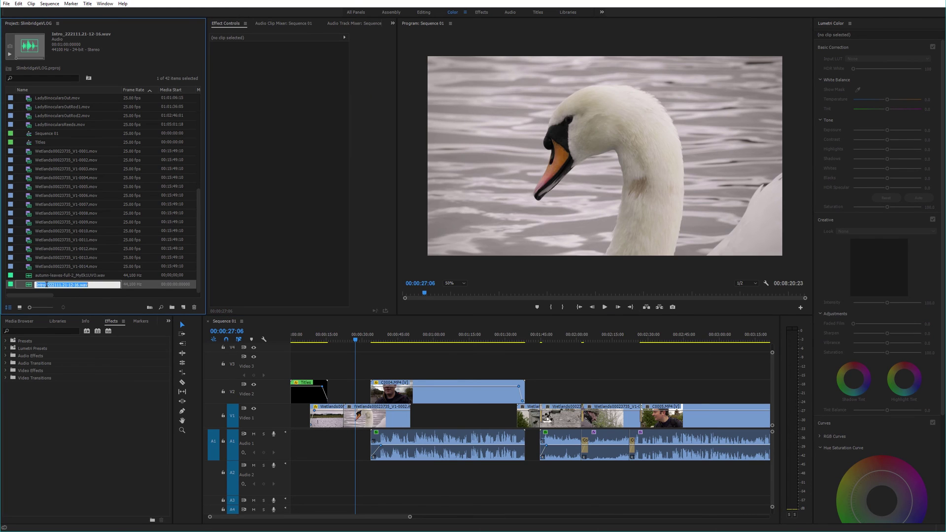
pyautogui.click(75, 200)
pyautogui.click(48, 284)
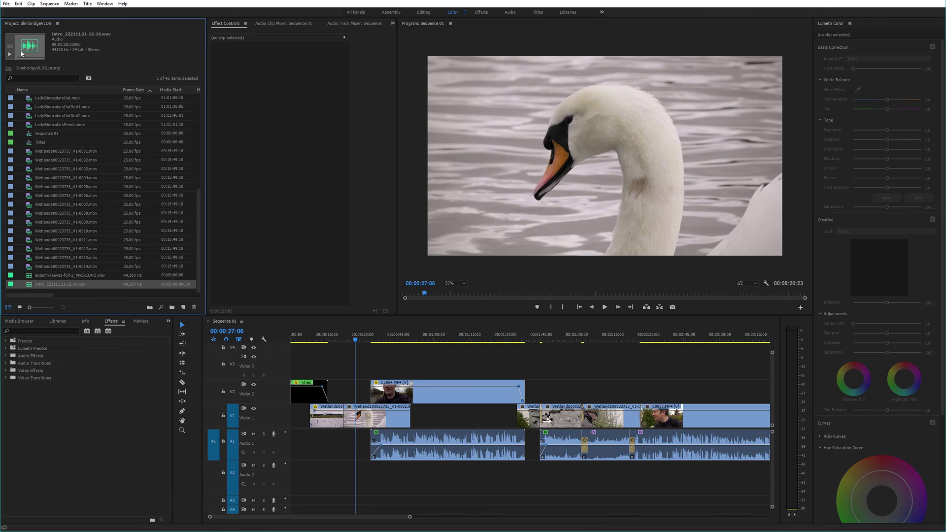
pyautogui.click(10, 55)
pyautogui.click(10, 54)
# Drag the Intro wav below the existing tracks to create Audio 5 at the sequence start
pyautogui.rightClick(218, 474)
pyautogui.click(275, 485)
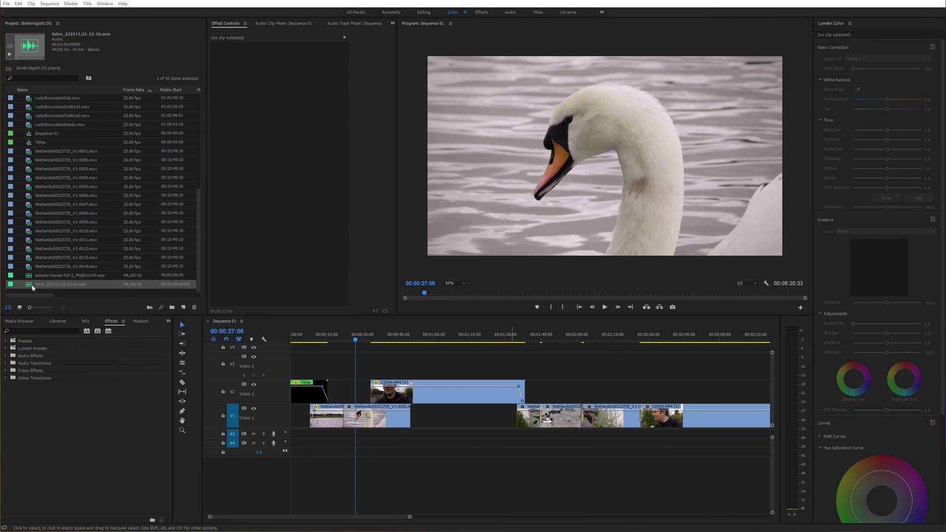
pyautogui.moveTo(33, 287); pyautogui.dragTo(355, 472)
pyautogui.hotkey('ctrl', 'z')
pyautogui.scroll(-3, 771, 474)
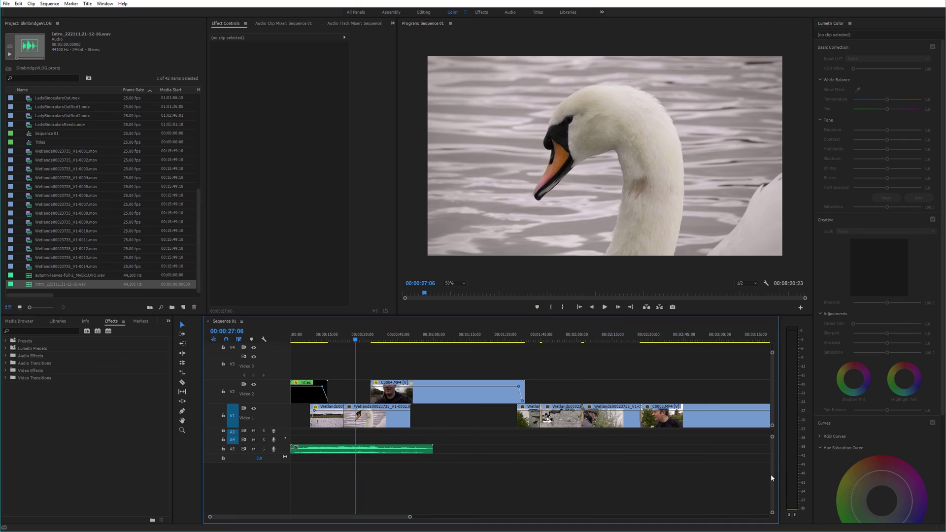
pyautogui.click(318, 336)
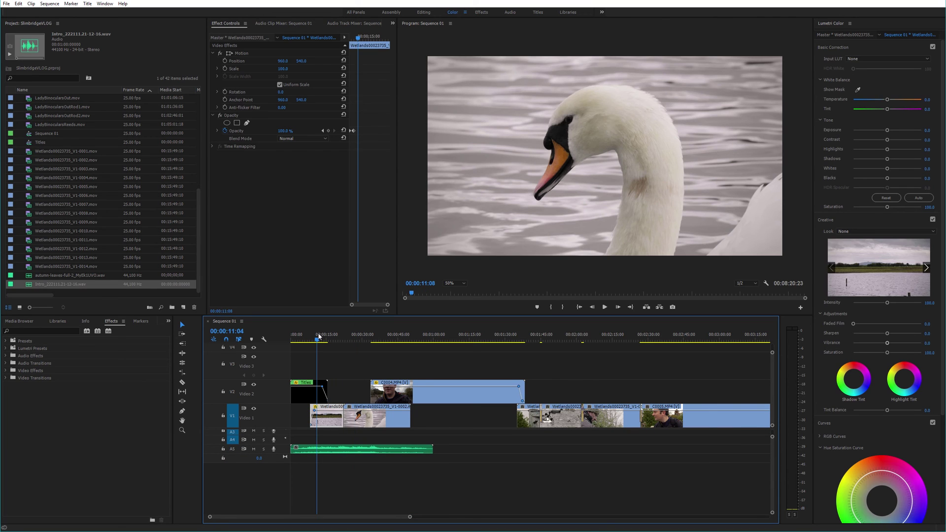
# Play Sequence 01 from the start at Full resolution, stopping at 00:00:53:06
pyautogui.press('Home')
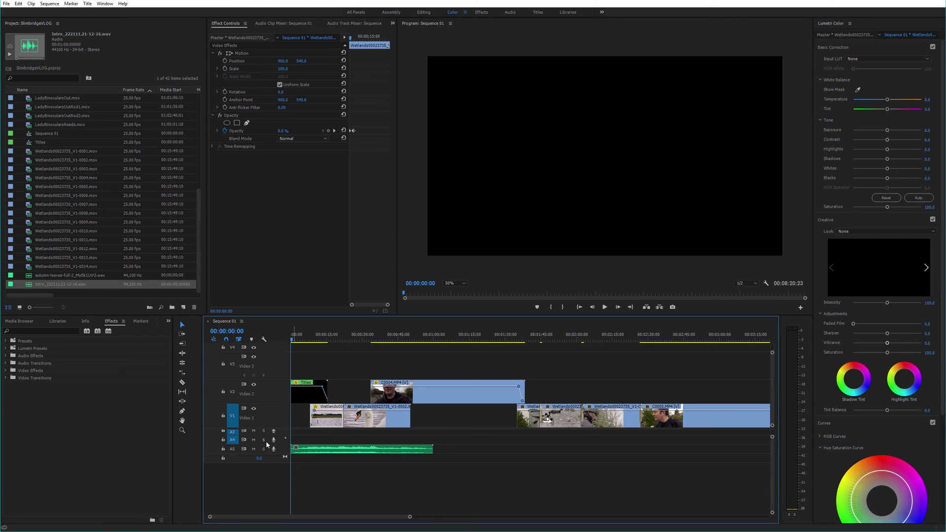
pyautogui.press('space')
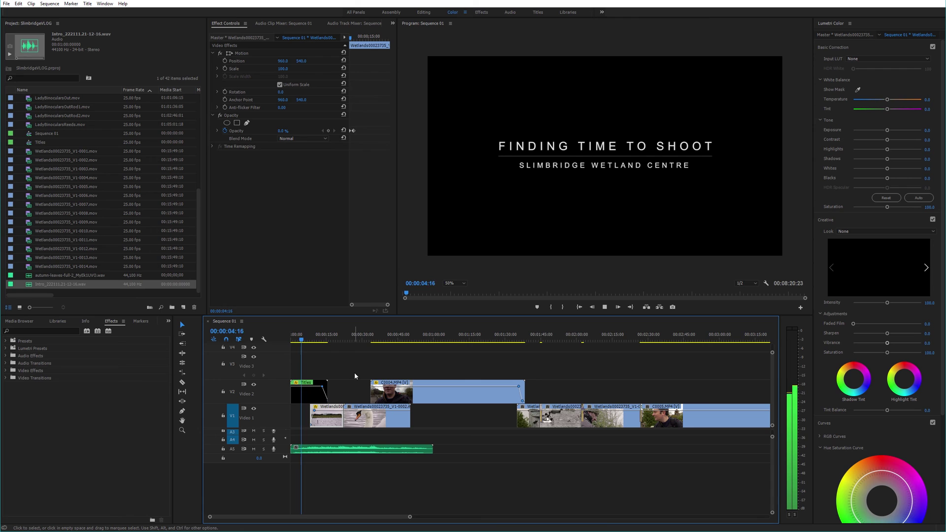
pyautogui.click(754, 284)
pyautogui.click(746, 291)
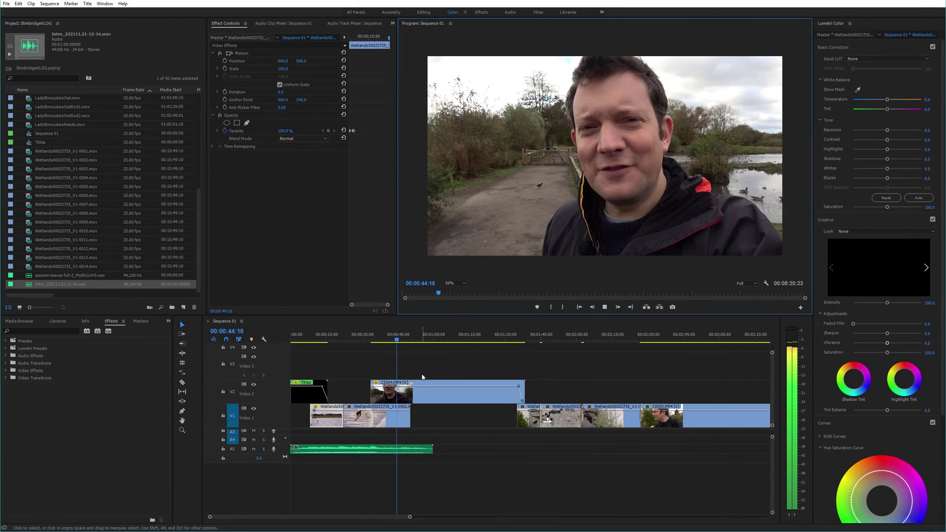
pyautogui.click(605, 307)
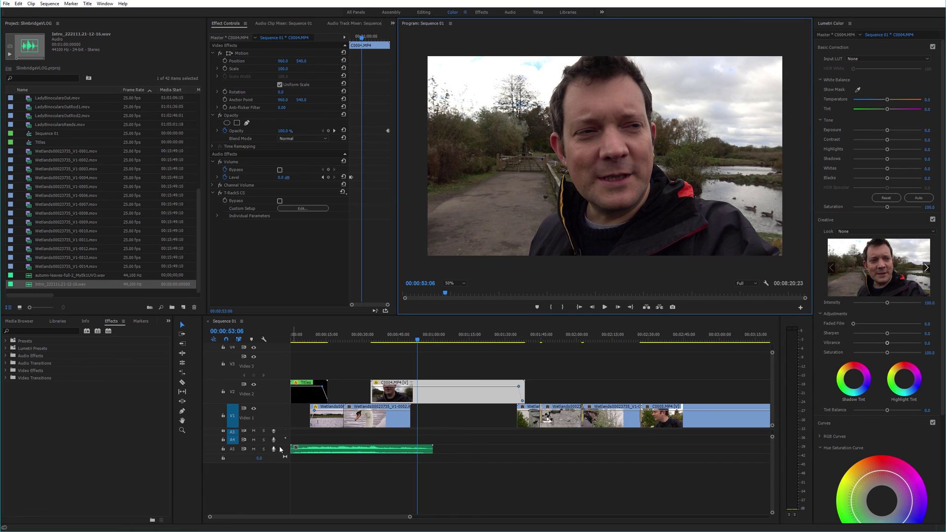
# Expand Audio 5 to show the Intro waveform, then remove a trial volume keyframe, keeping 0.0 dB
pyautogui.doubleClick(212, 447)
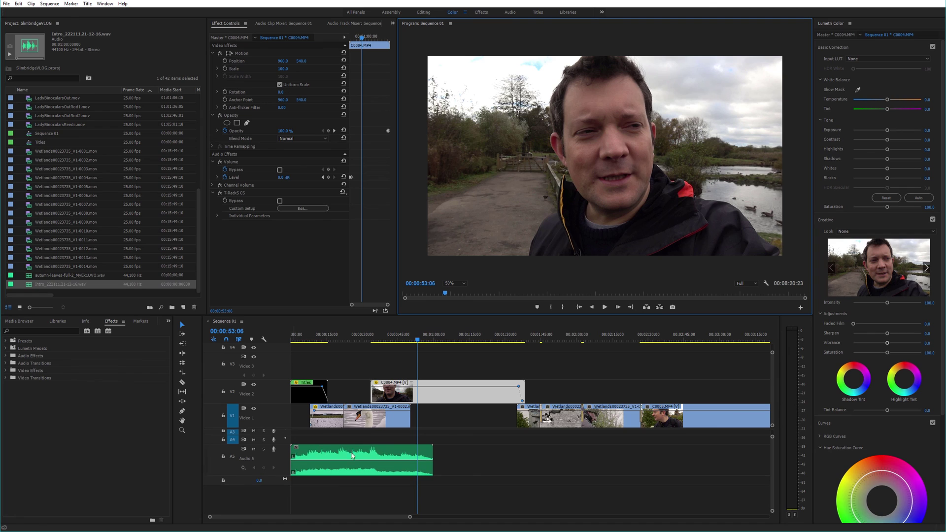
pyautogui.keyDown('ctrl'); pyautogui.click(403, 460); pyautogui.keyUp('ctrl')
pyautogui.moveTo(416, 463); pyautogui.dragTo(435, 501)
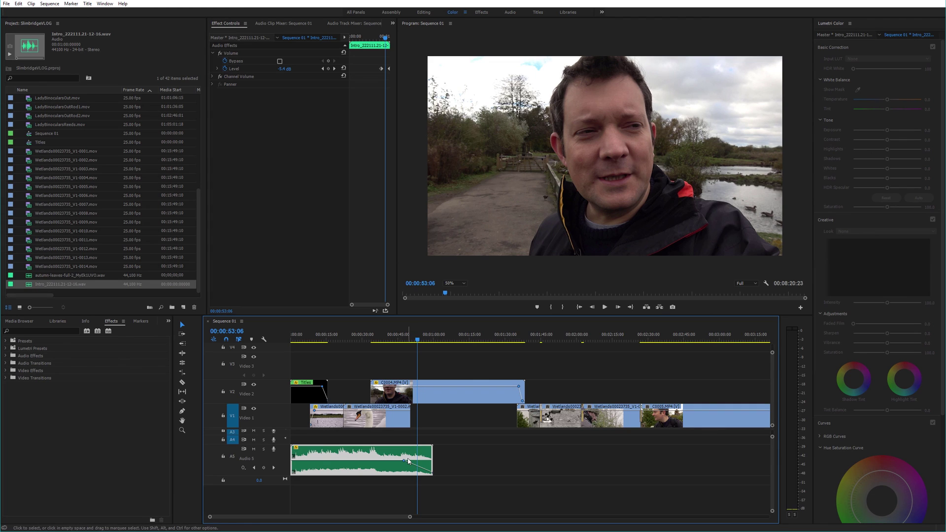
pyautogui.rightClick(408, 461)
pyautogui.click(425, 487)
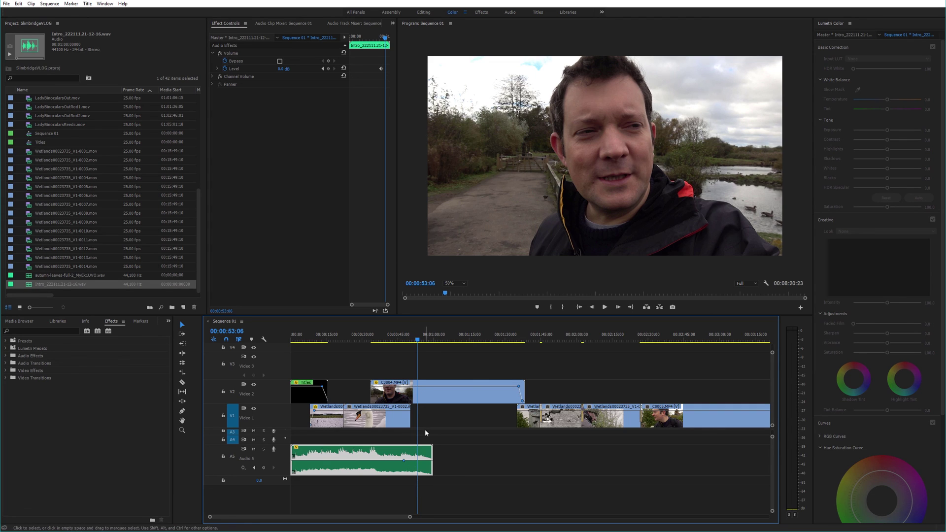